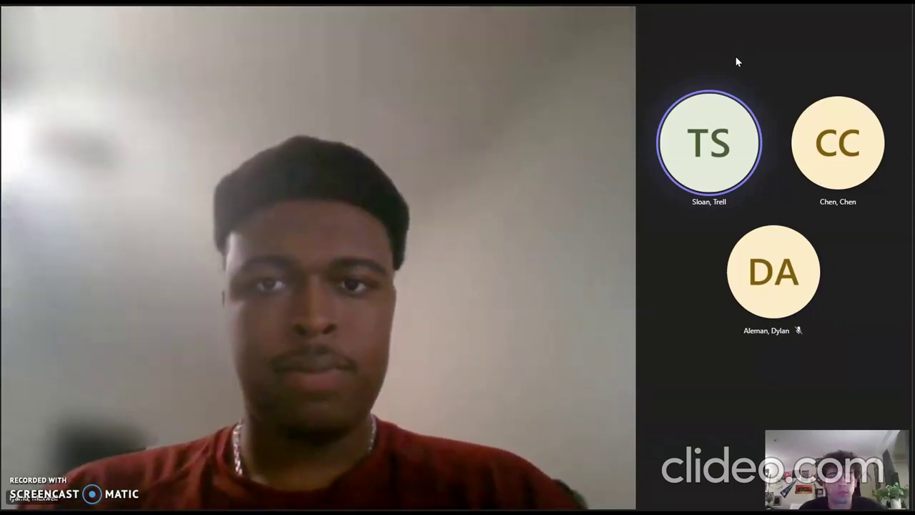
Open the app drawer and launch Impala Messaging to reach its login screen.
{"action": "left_click", "coordinate": [695, 54]}
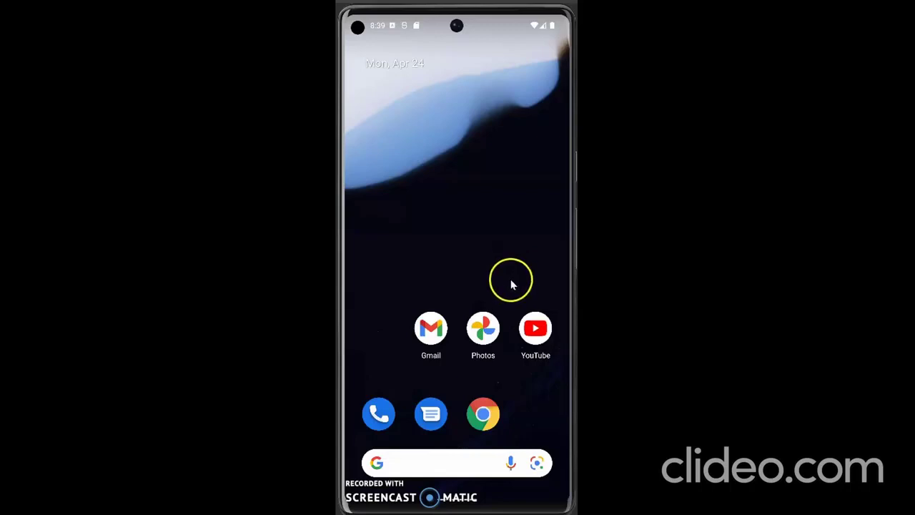
{"action": "left_click_drag", "start_coordinate": [509, 280], "coordinate": [504, 73]}
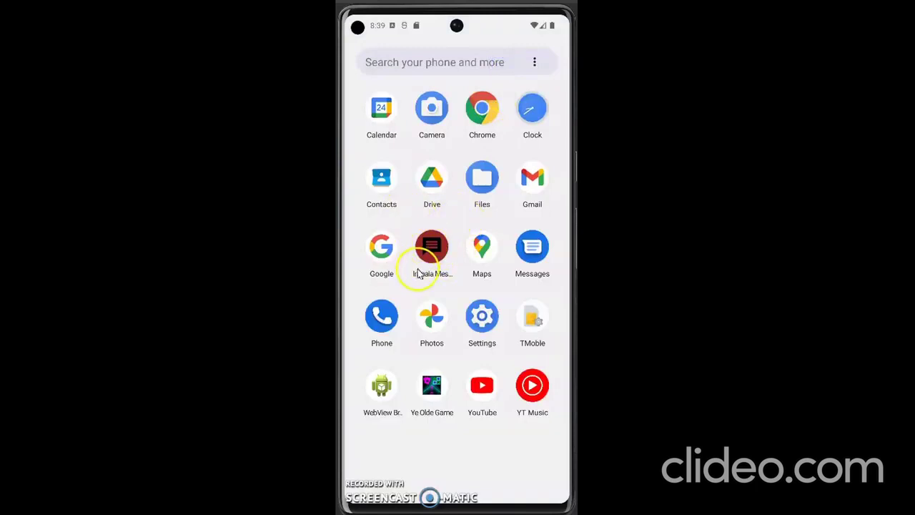
{"action": "left_click", "coordinate": [431, 252]}
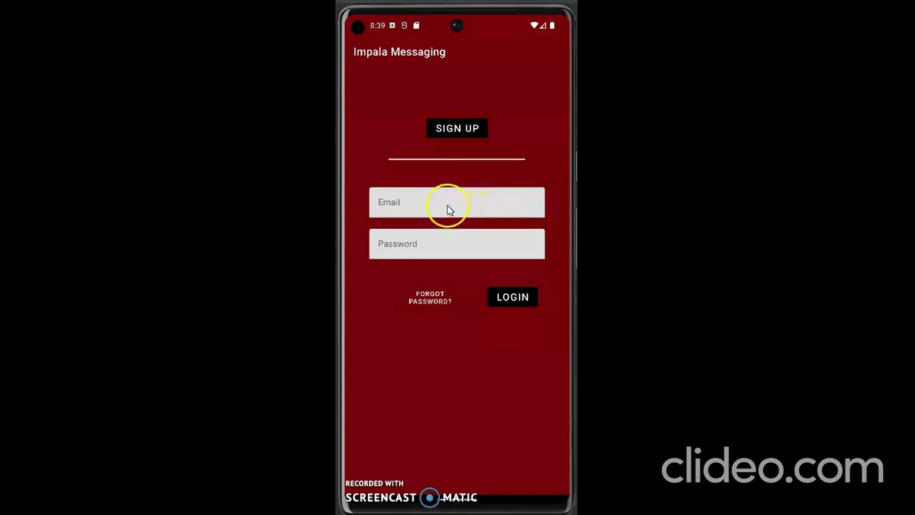
Start a new account and enter a demo e-mail, a password and display name Demo.
{"action": "left_click", "coordinate": [464, 131]}
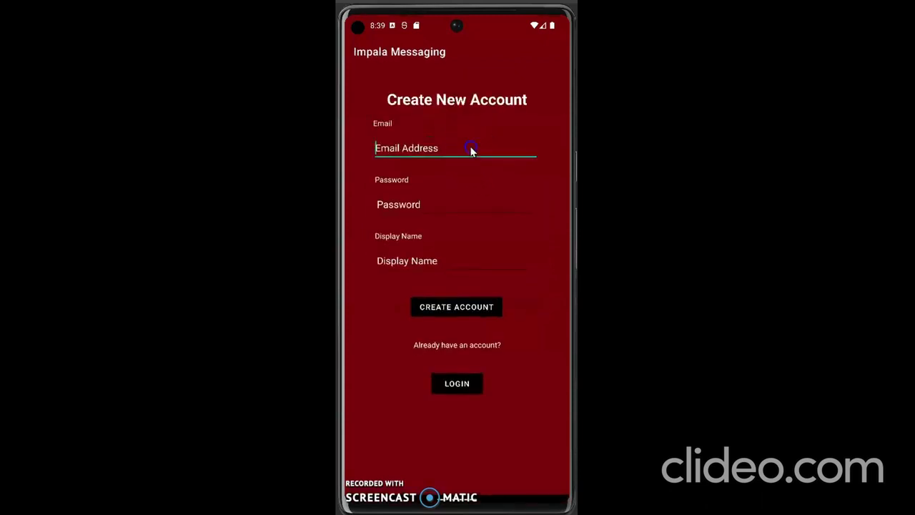
{"action": "left_click", "coordinate": [472, 150]}
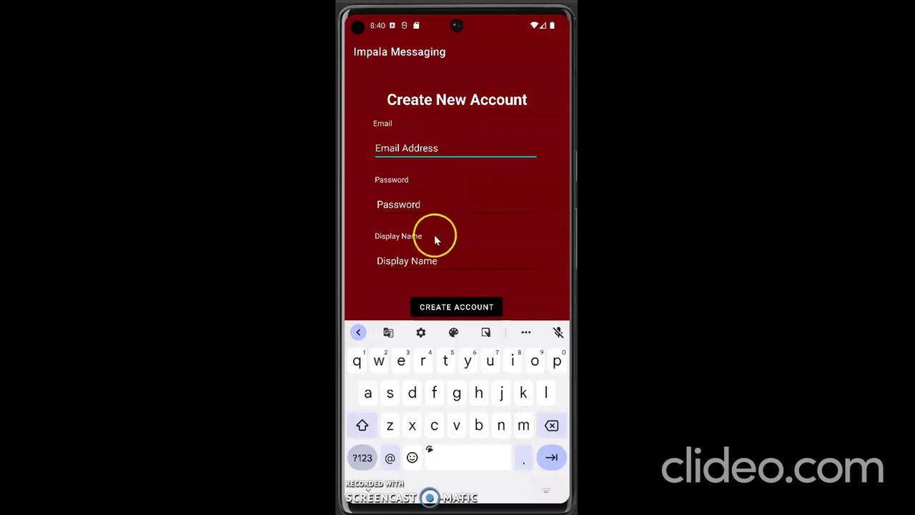
{"action": "left_click", "coordinate": [427, 154]}
{"action": "type", "text": "demo@email.com"}
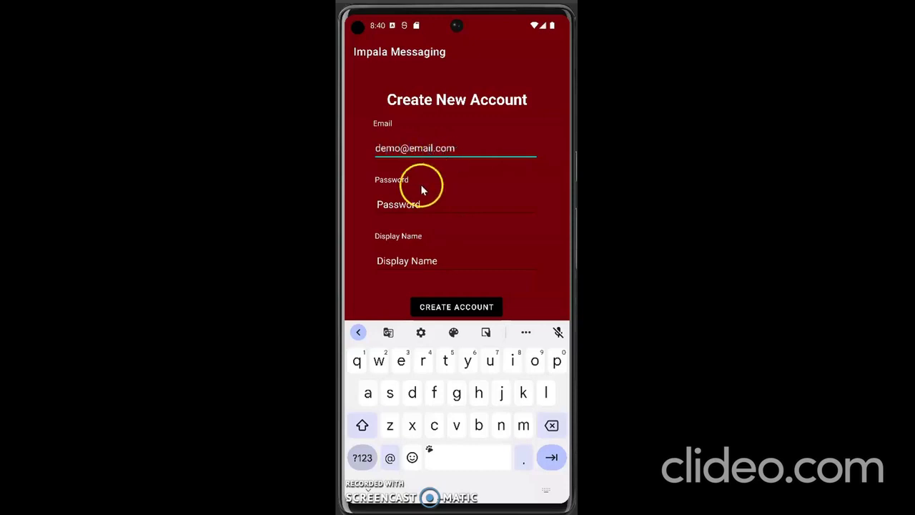
{"action": "left_click", "coordinate": [412, 203]}
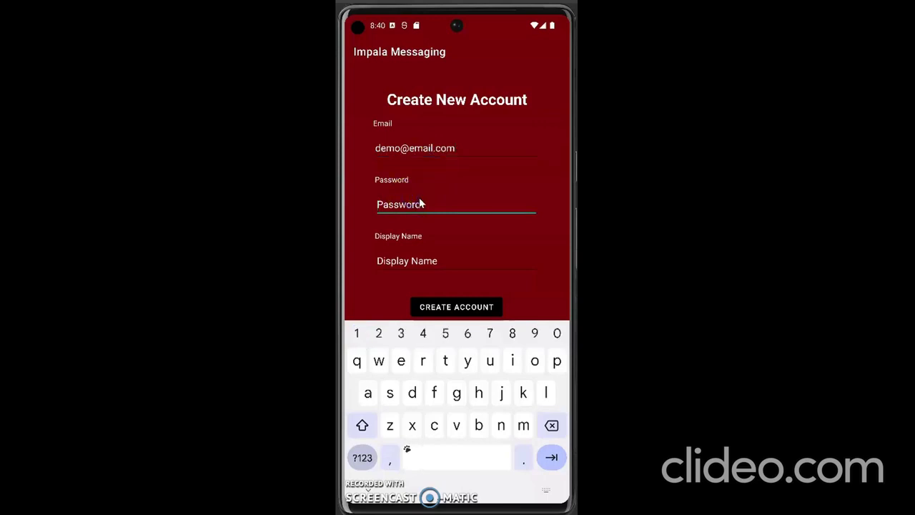
{"action": "type", "text": "password"}
{"action": "left_click", "coordinate": [410, 263]}
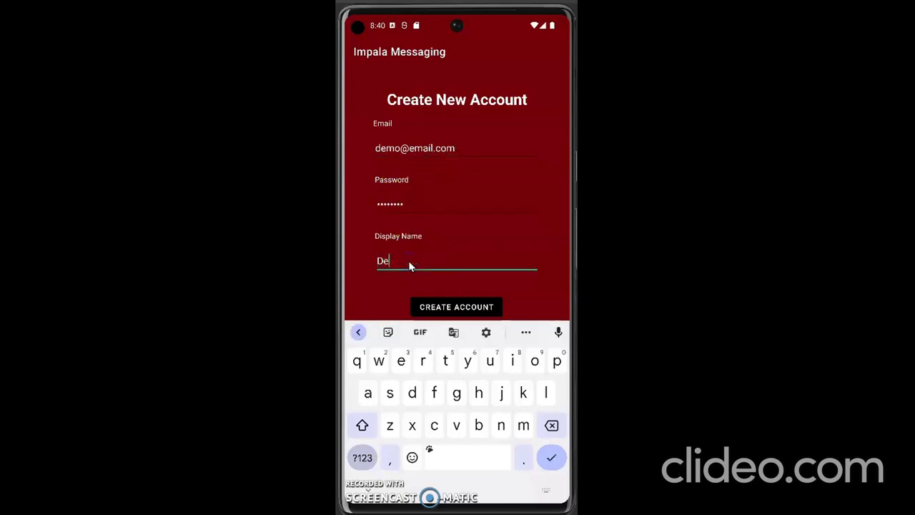
{"action": "type", "text": "Demo"}
Correct the e-mail address after submitting triggers the invalid-address error.
{"action": "left_click", "coordinate": [461, 150]}
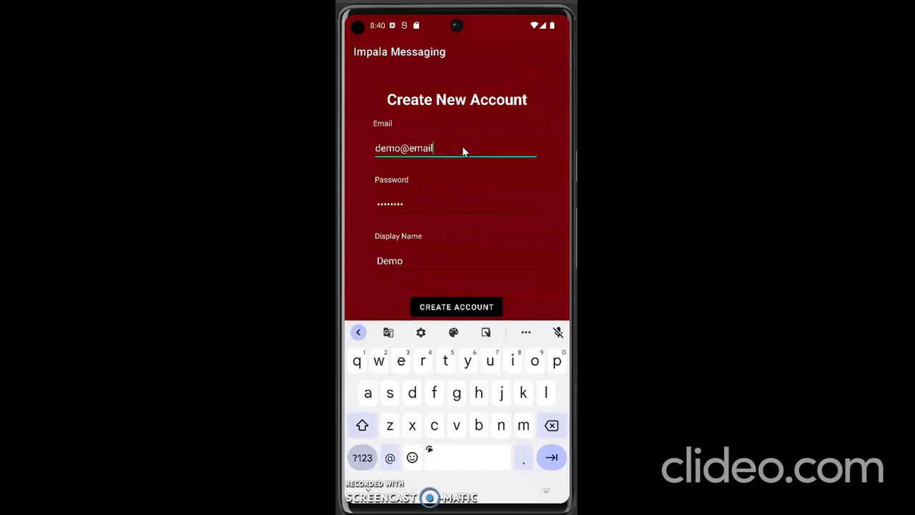
{"action": "key", "text": "BackSpace"}
{"action": "key", "text": "BackSpace"}
{"action": "key", "text": "BackSpace"}
{"action": "key", "text": "BackSpace"}
{"action": "key", "text": "BackSpace"}
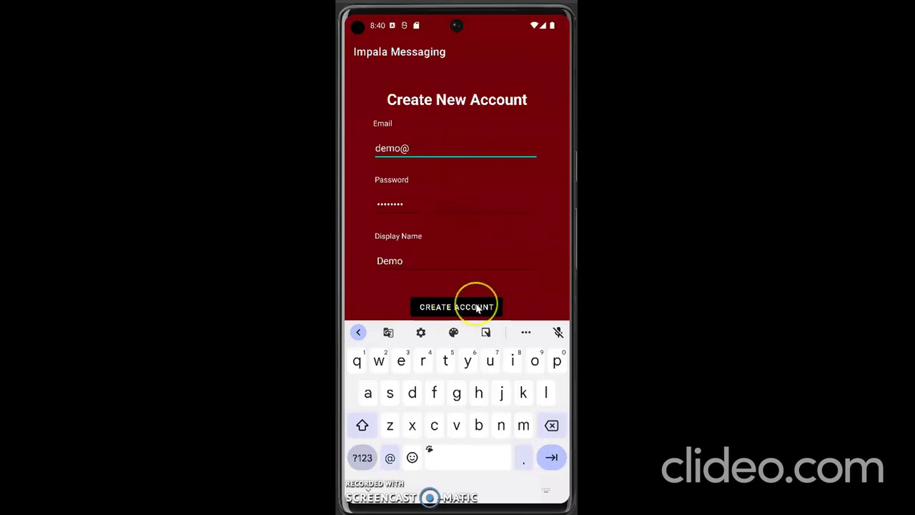
{"action": "left_click", "coordinate": [372, 493]}
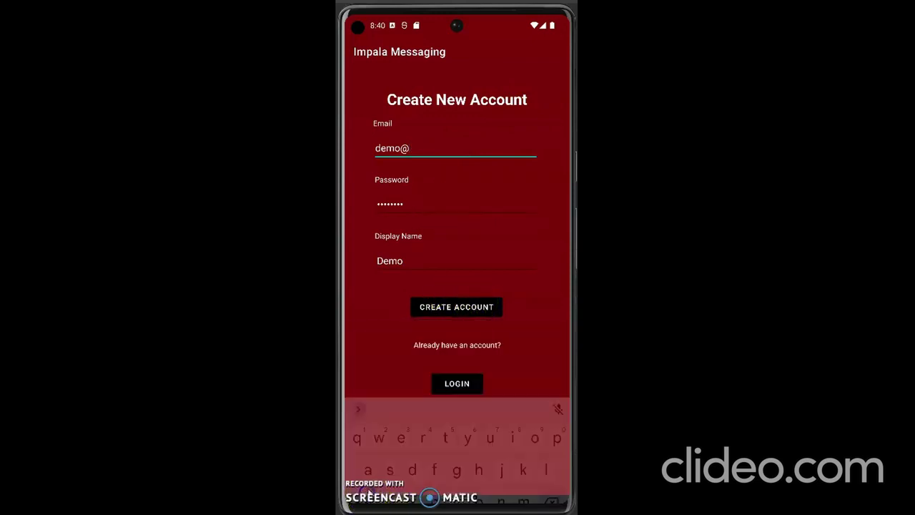
{"action": "left_click", "coordinate": [452, 310]}
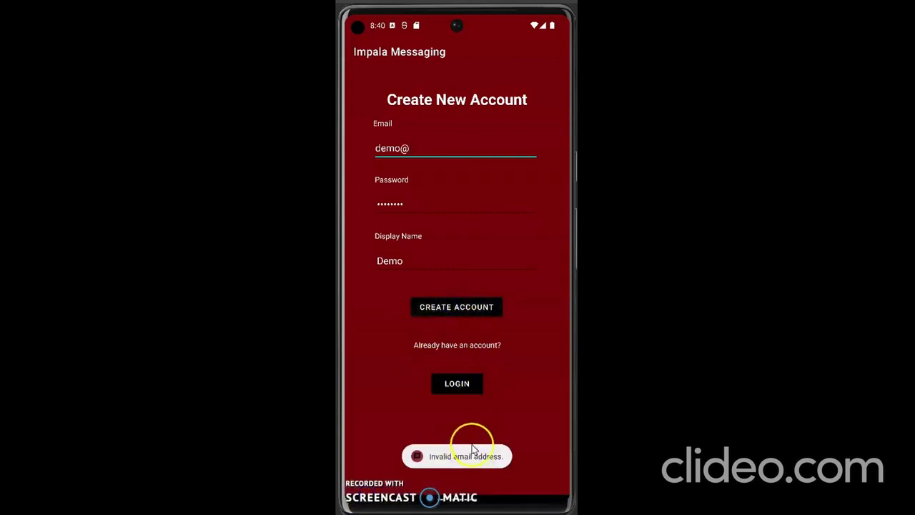
{"action": "left_click", "coordinate": [431, 149]}
{"action": "type", "text": "email.com"}
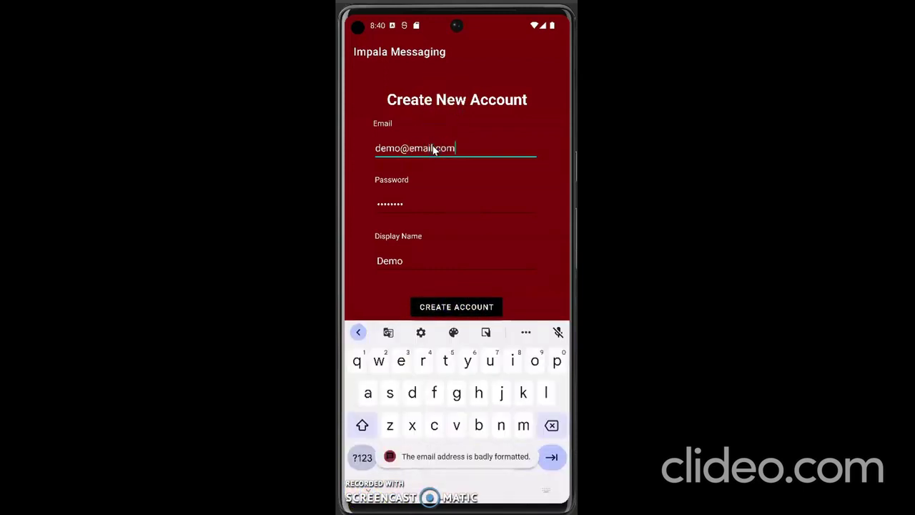
{"action": "left_click", "coordinate": [423, 153]}
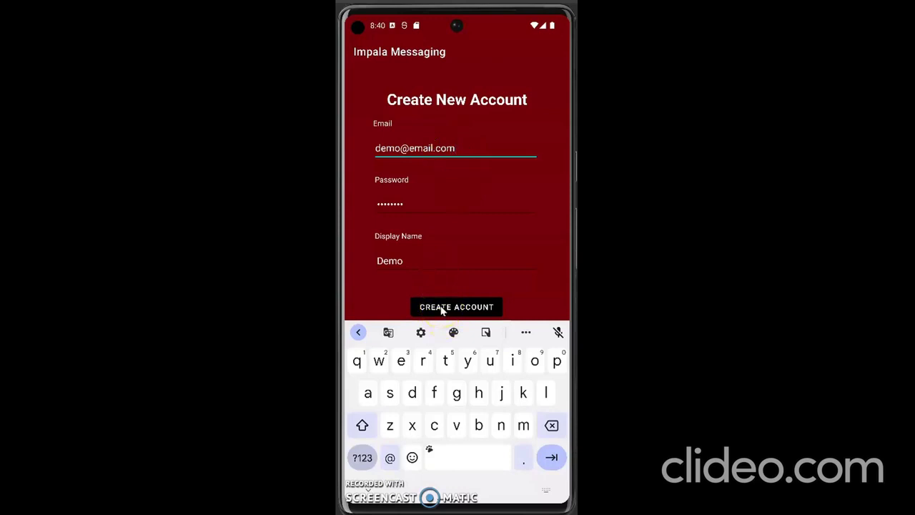
Create the account, sign out, then log back in with the new e-mail and password.
{"action": "left_click", "coordinate": [442, 309]}
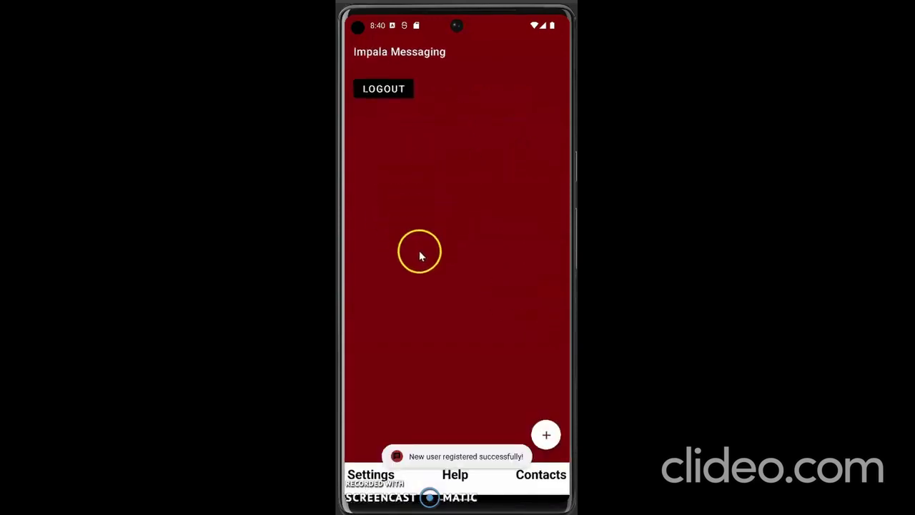
{"action": "left_click", "coordinate": [386, 88]}
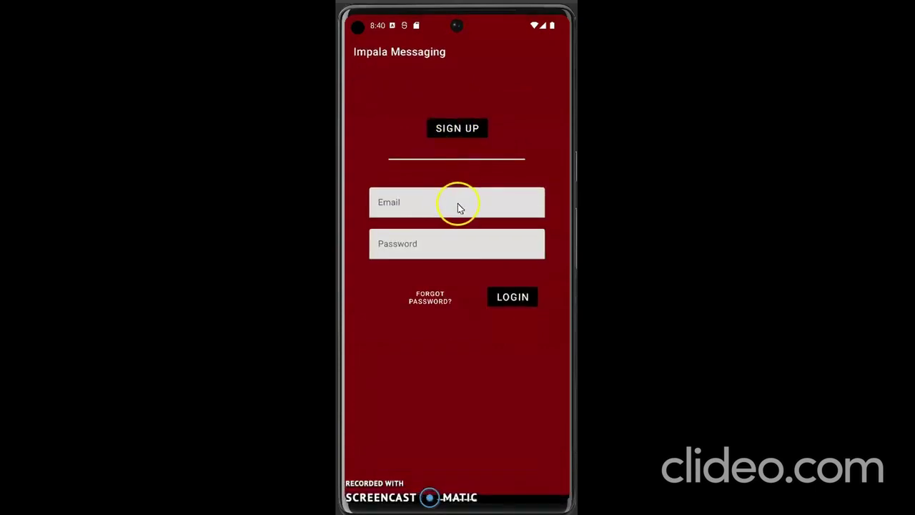
{"action": "left_click", "coordinate": [459, 205]}
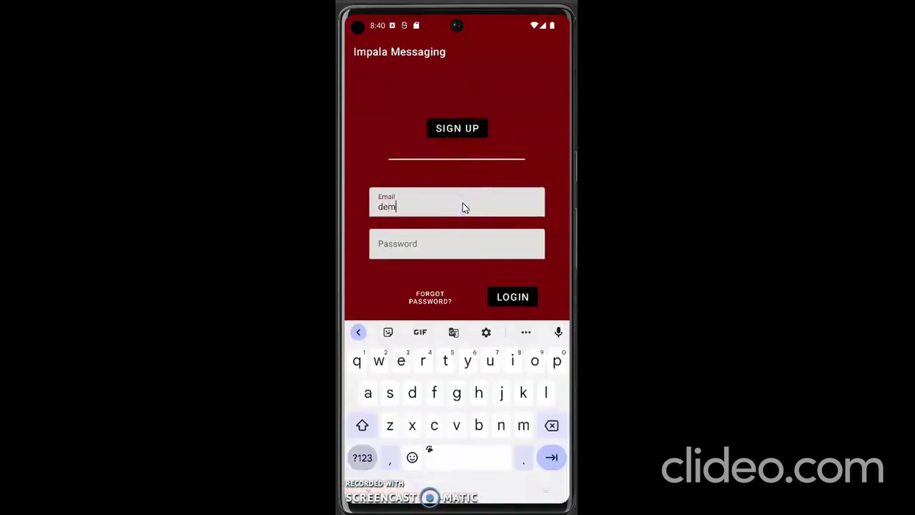
{"action": "type", "text": "demo@email.com"}
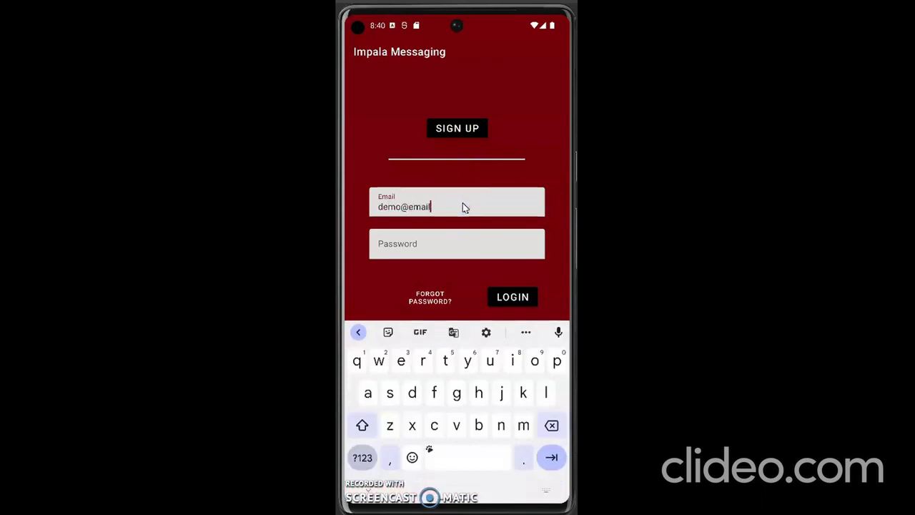
{"action": "left_click", "coordinate": [450, 245]}
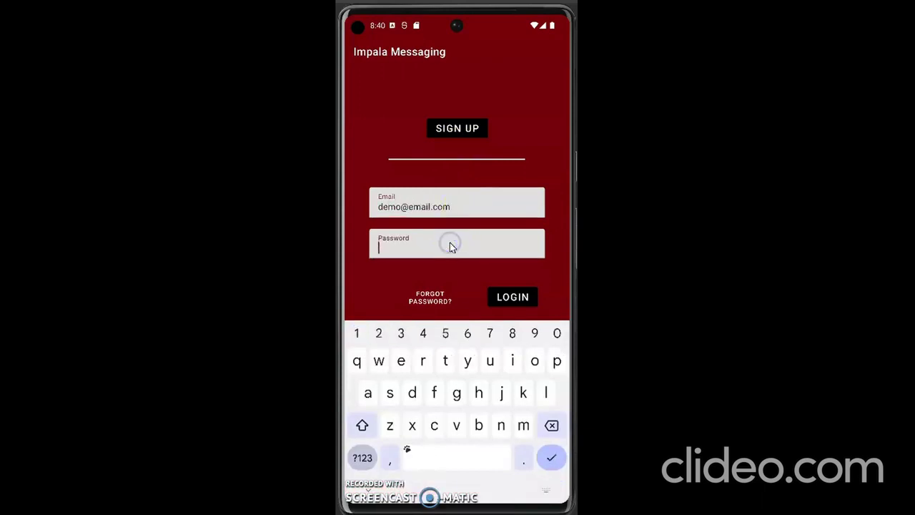
{"action": "type", "text": "password"}
{"action": "left_click", "coordinate": [514, 297]}
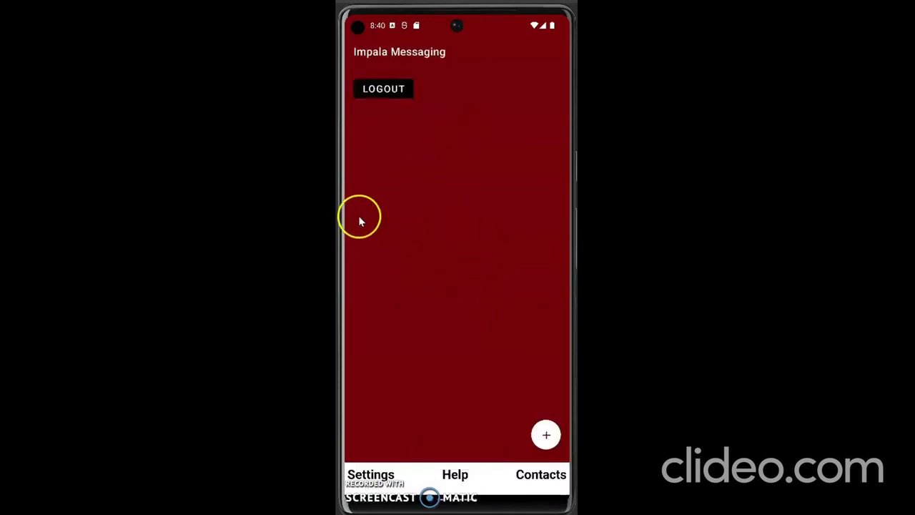
Sign out, view the Forgot Password page, and go back to the login screen.
{"action": "left_click", "coordinate": [398, 93]}
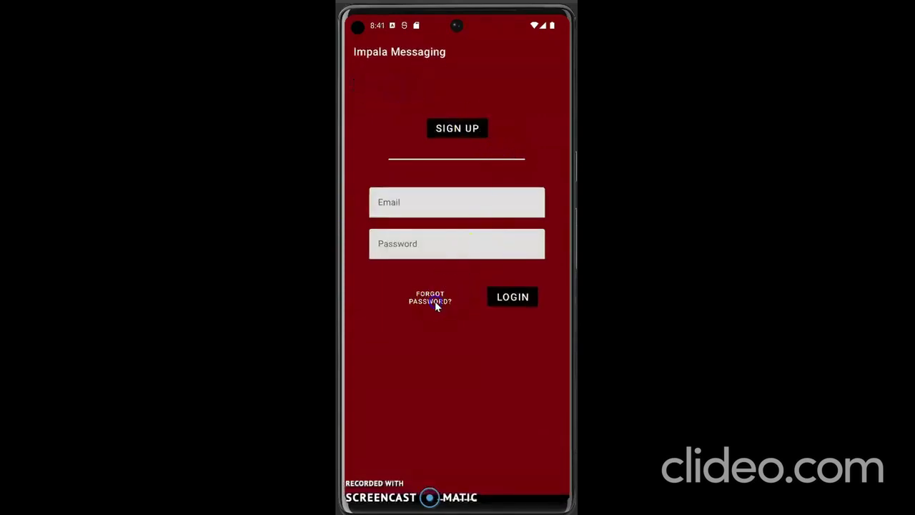
{"action": "left_click", "coordinate": [433, 299]}
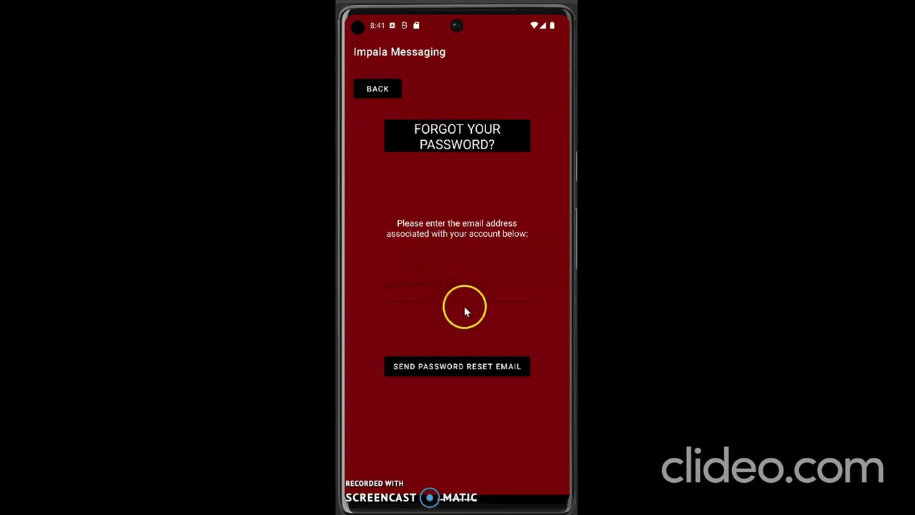
{"action": "left_click", "coordinate": [375, 91]}
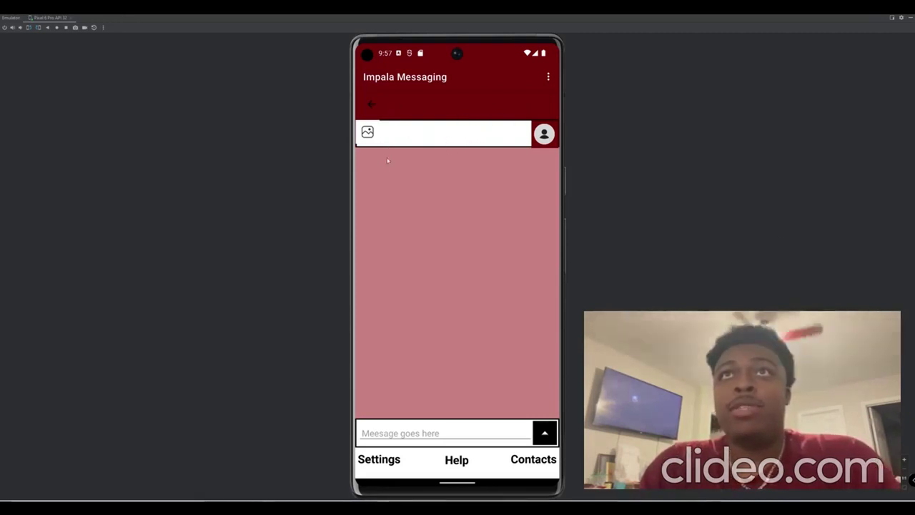
Open and close the extra options menu and photo picker without attaching anything.
{"action": "left_click", "coordinate": [371, 107]}
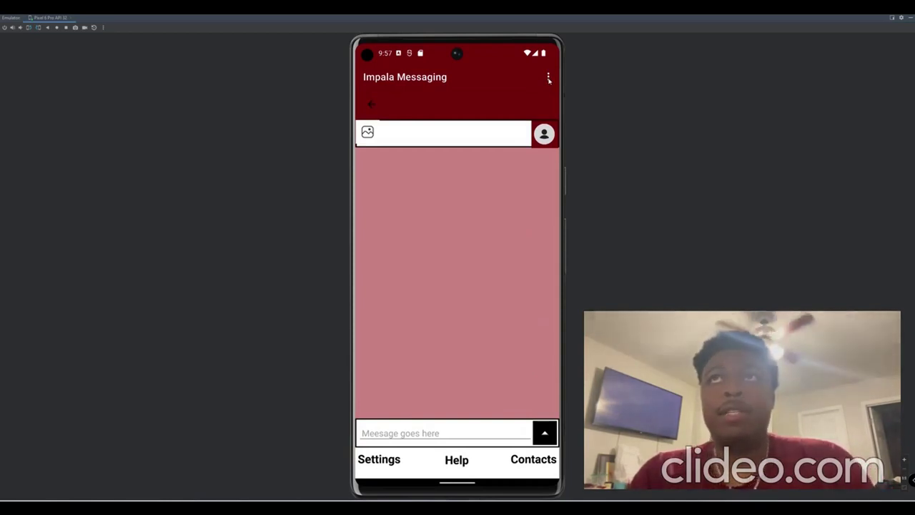
{"action": "left_click", "coordinate": [548, 77]}
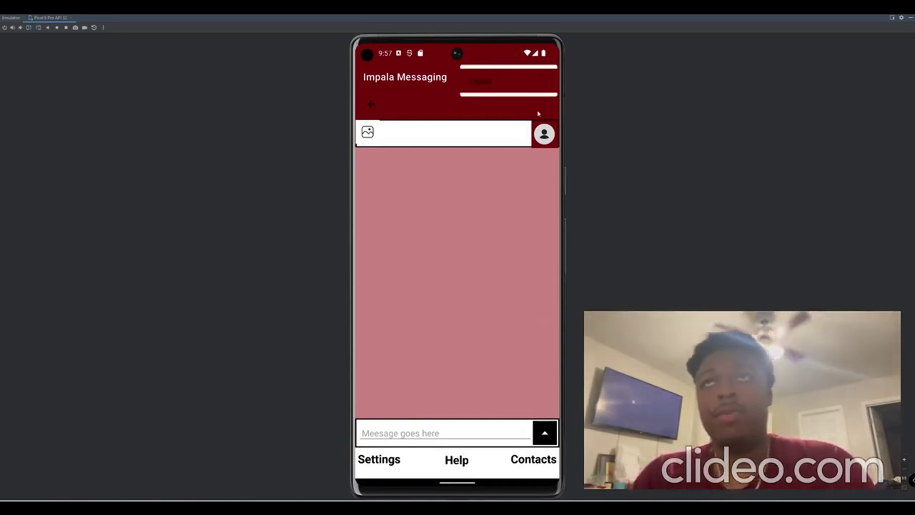
{"action": "left_click", "coordinate": [538, 113]}
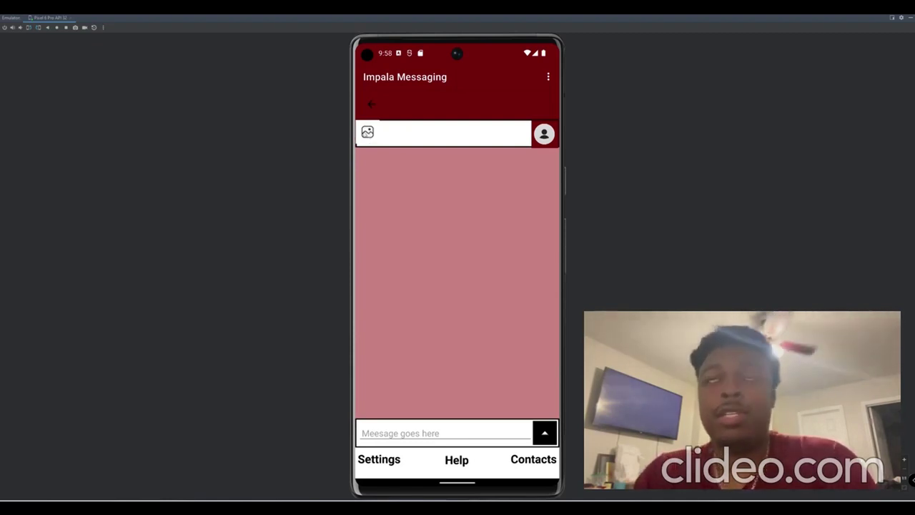
{"action": "left_click", "coordinate": [371, 134]}
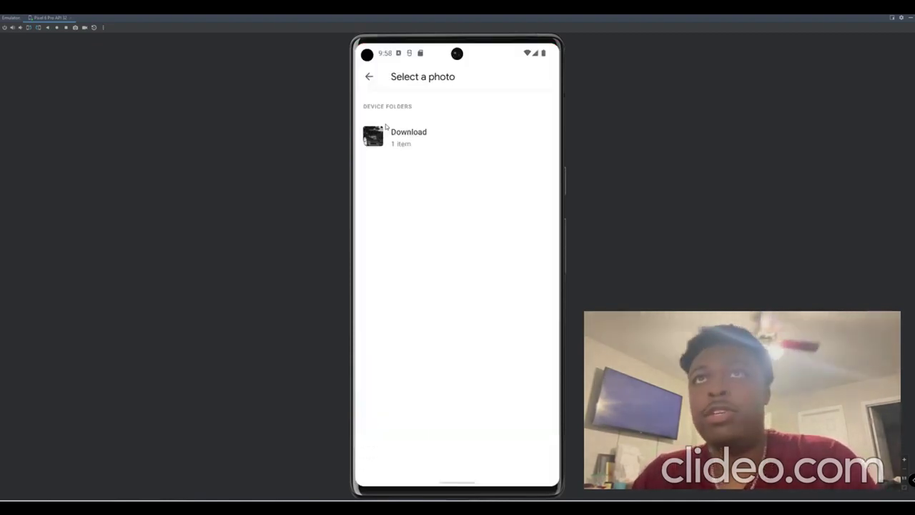
{"action": "left_click", "coordinate": [369, 78]}
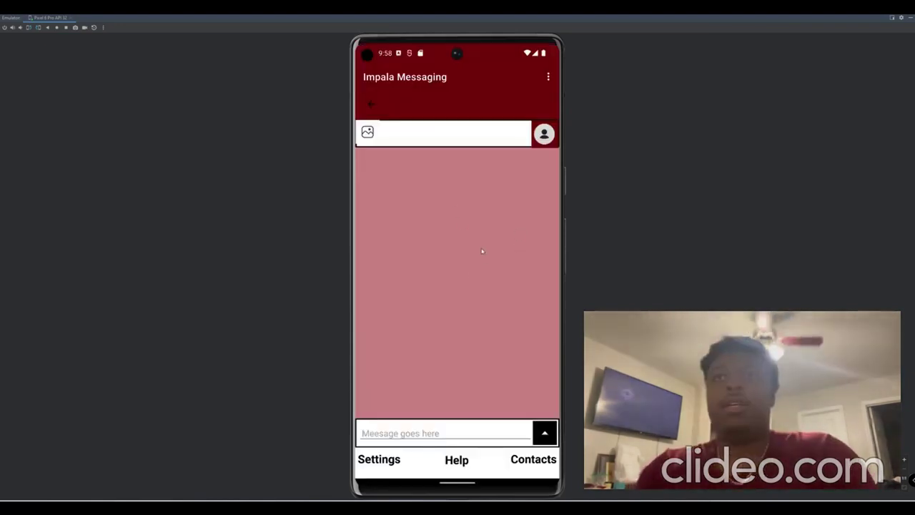
Type test text 'bivsubddsub' in the message box, then clear it and hide the keyboard.
{"action": "left_click", "coordinate": [412, 437]}
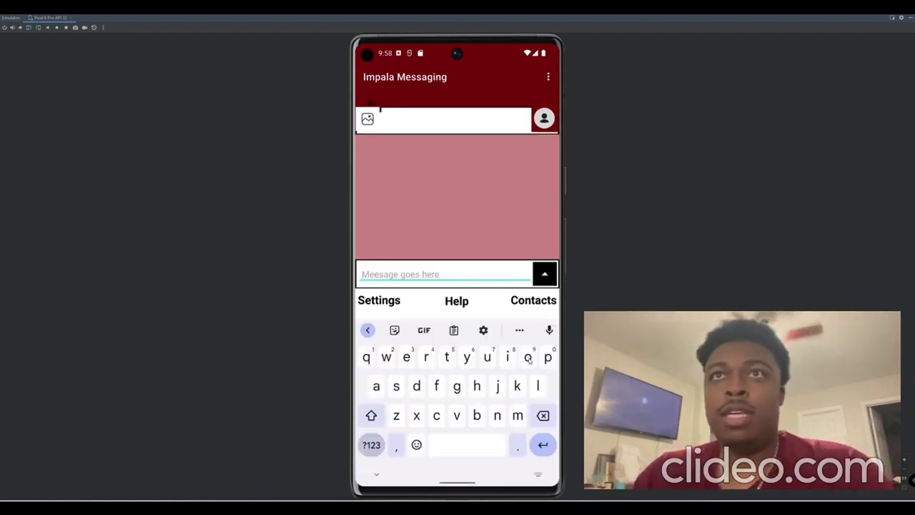
{"action": "type", "text": "bivsubddsub"}
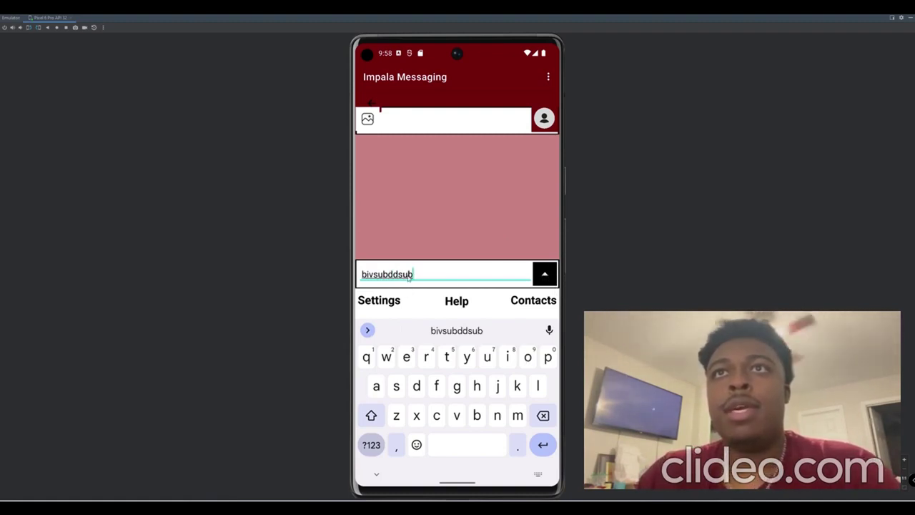
{"action": "double_click", "coordinate": [409, 277]}
{"action": "key", "text": "BackSpace"}
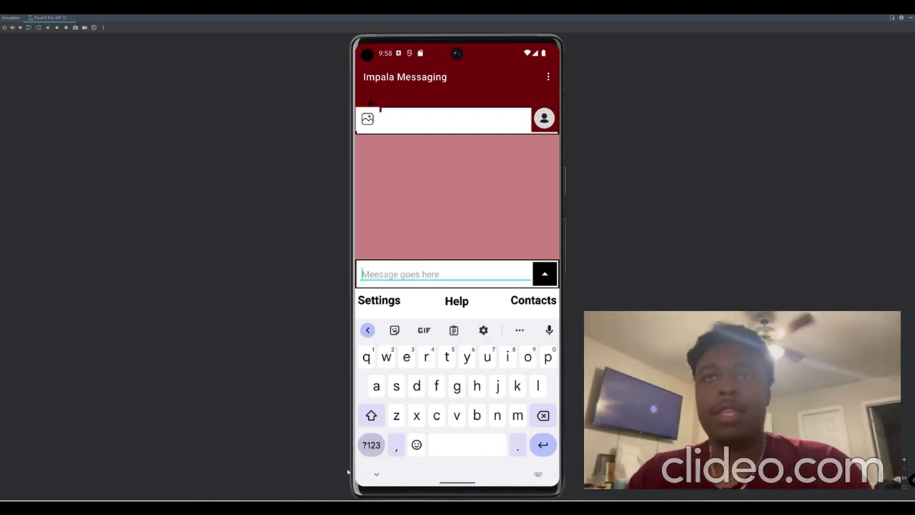
{"action": "left_click", "coordinate": [377, 474]}
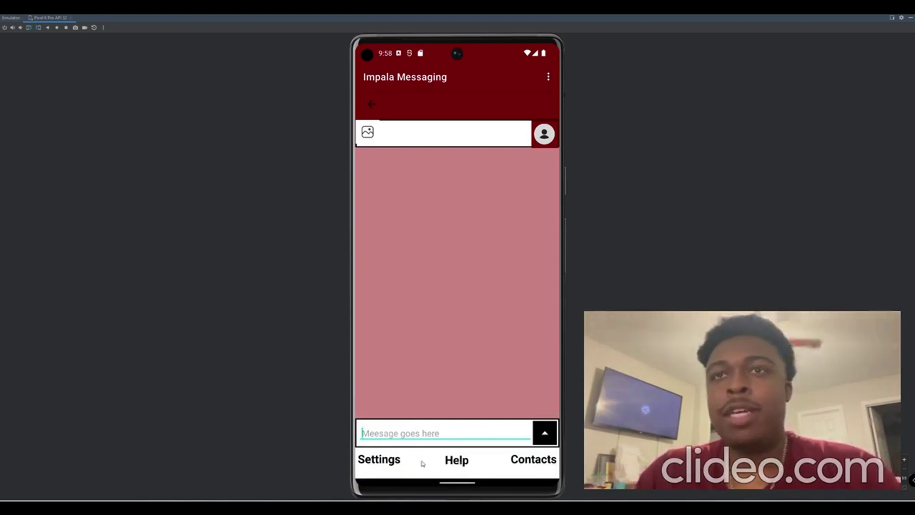
{"action": "left_click", "coordinate": [395, 461]}
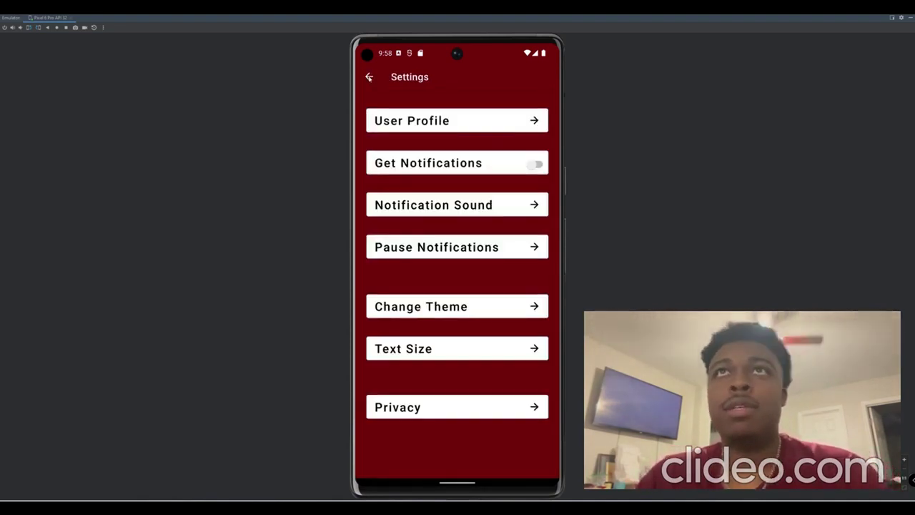
{"action": "left_click", "coordinate": [369, 78]}
{"action": "left_click", "coordinate": [537, 424]}
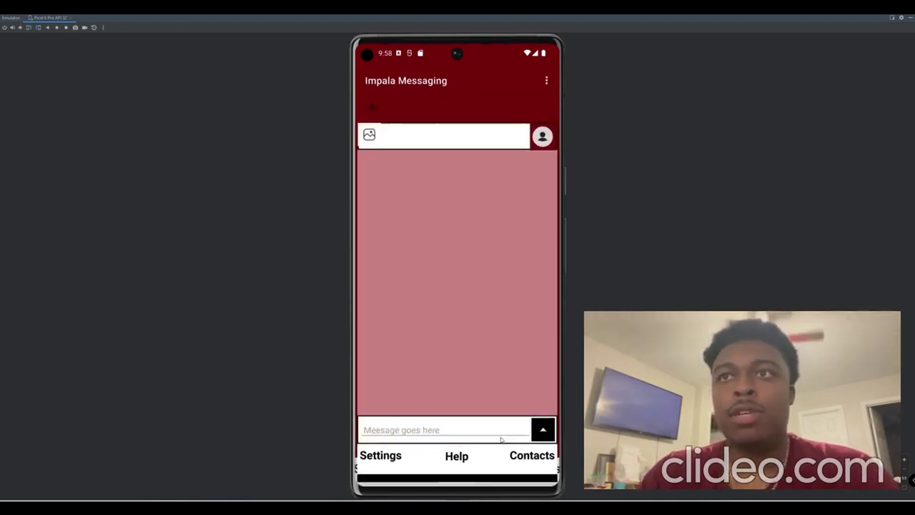
{"action": "left_click", "coordinate": [458, 461]}
{"action": "left_click", "coordinate": [368, 77]}
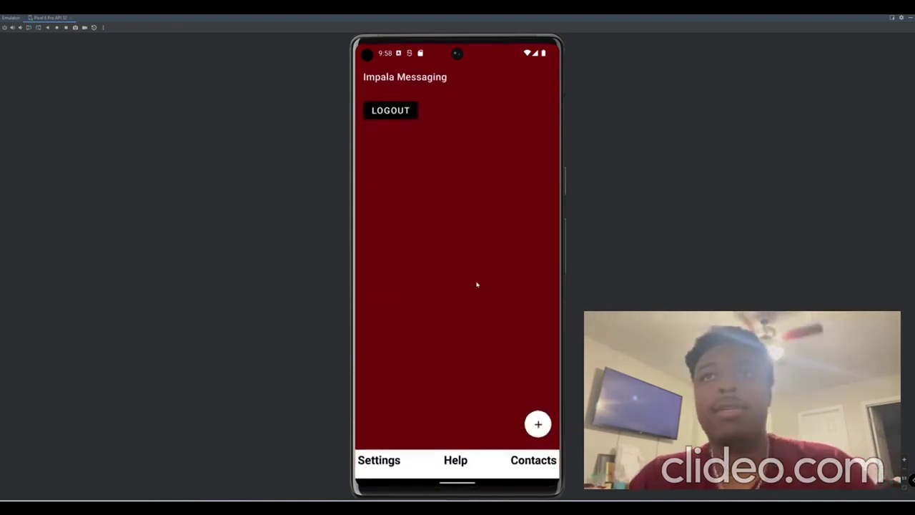
{"action": "left_click", "coordinate": [542, 425]}
{"action": "left_click", "coordinate": [535, 457]}
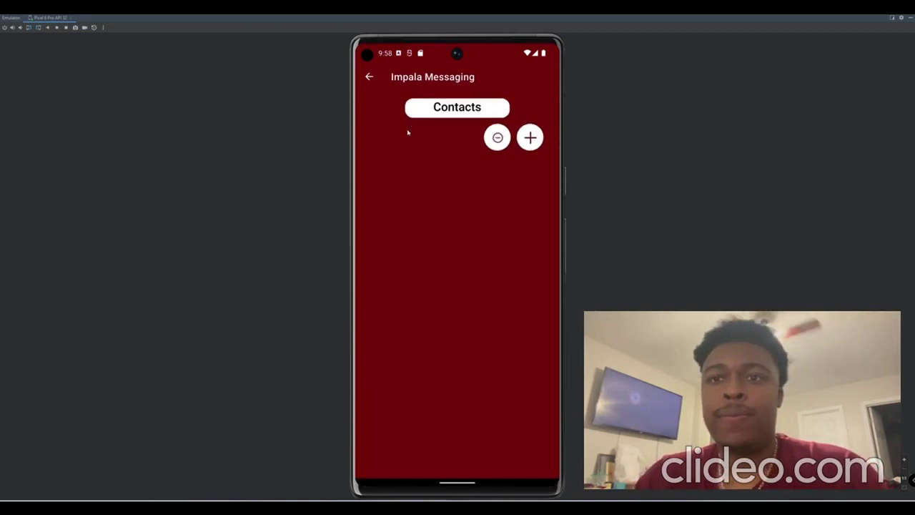
{"action": "left_click", "coordinate": [369, 76]}
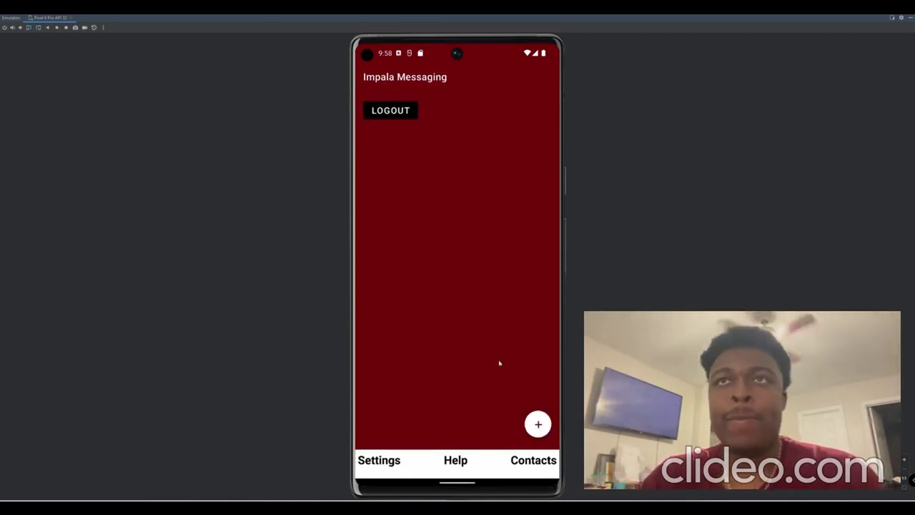
{"action": "left_click", "coordinate": [539, 424]}
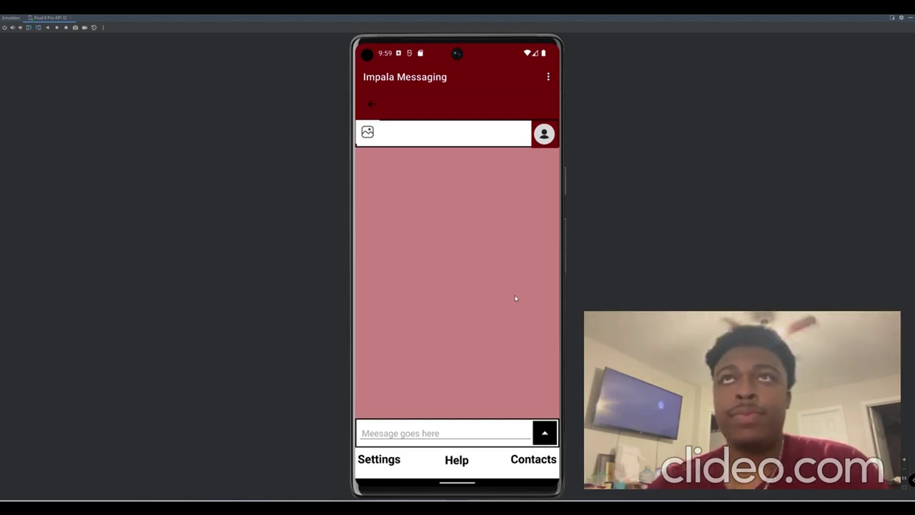
Type 'Hey! Could you send me a picture of what the logo looks like?', fixing typos.
{"action": "left_click", "coordinate": [458, 433]}
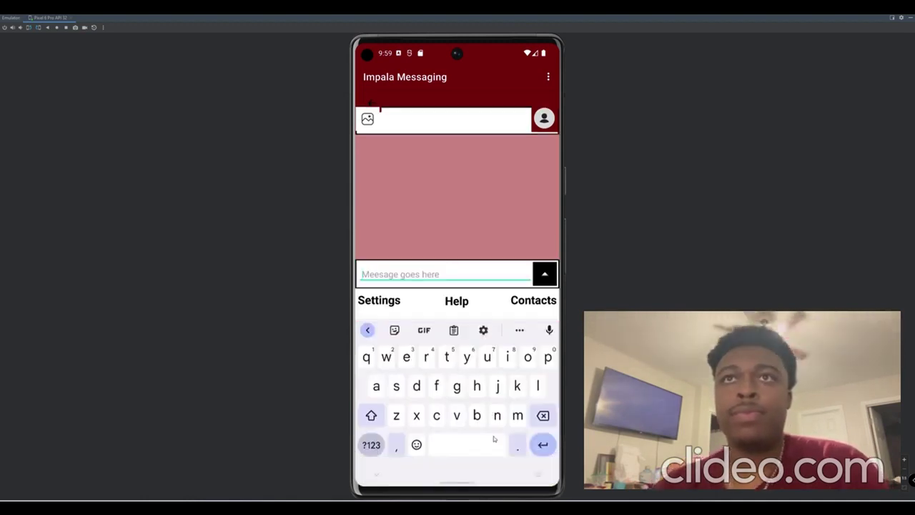
{"action": "type", "text": "Hey"}
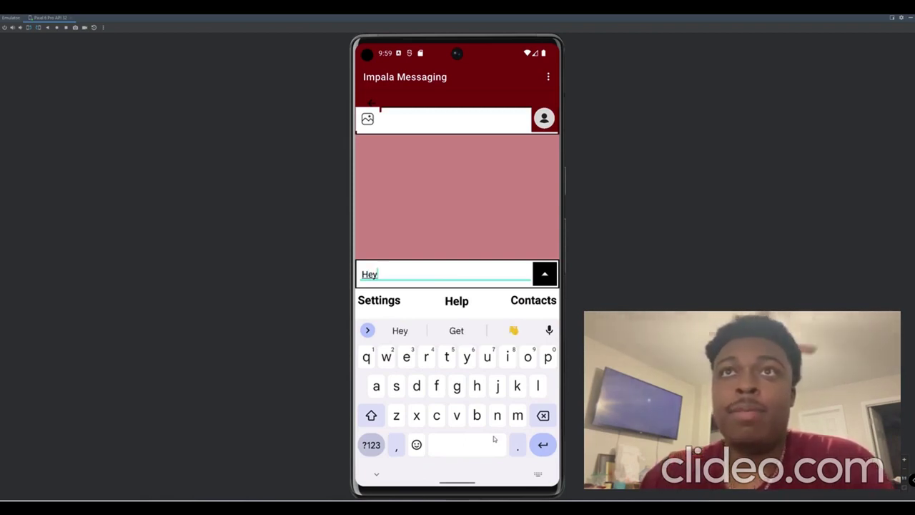
{"action": "type", "text": "!"}
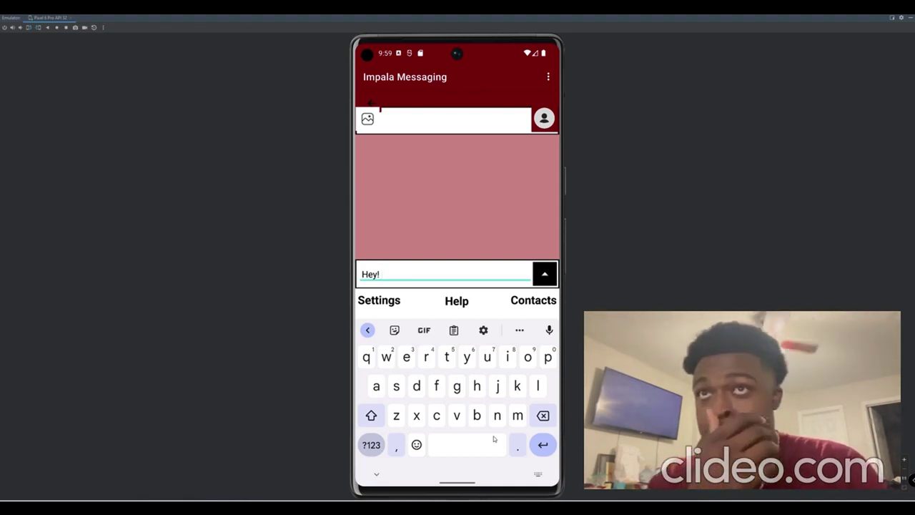
{"action": "type", "text": " Could y"}
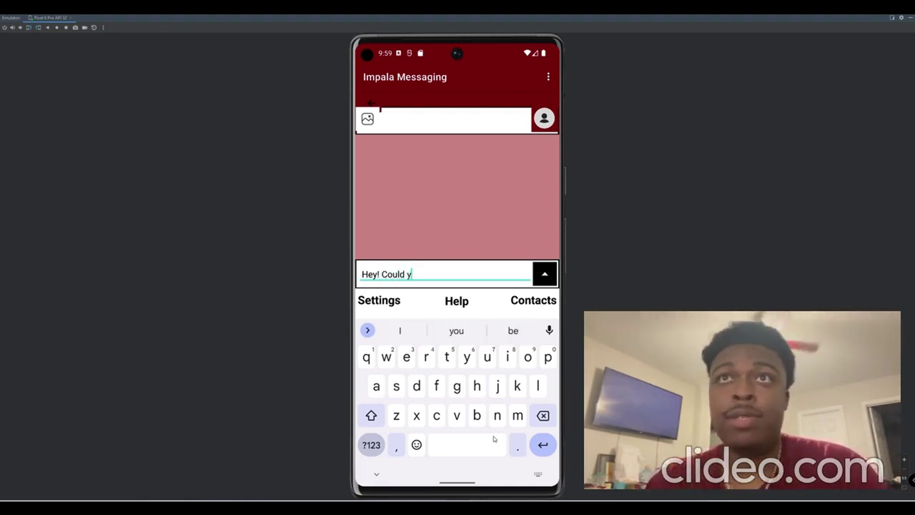
{"action": "type", "text": "ou send me "}
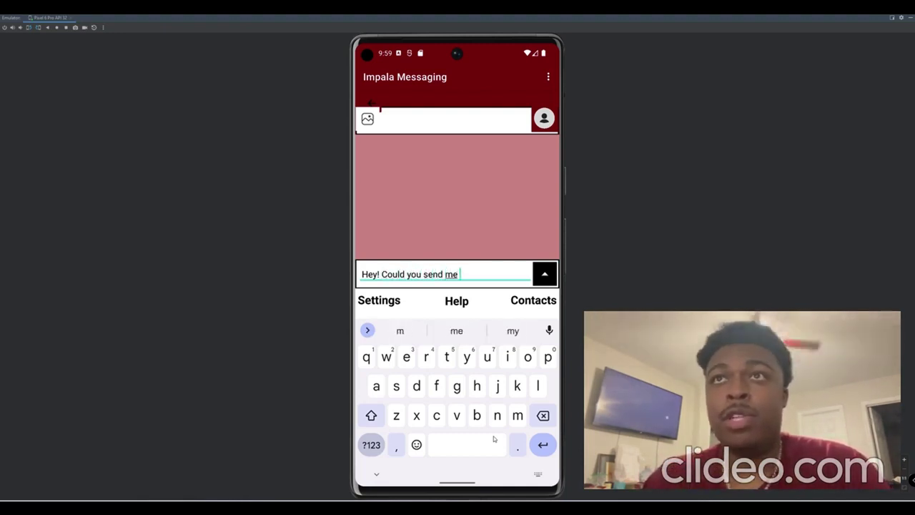
{"action": "type", "text": "a picut"}
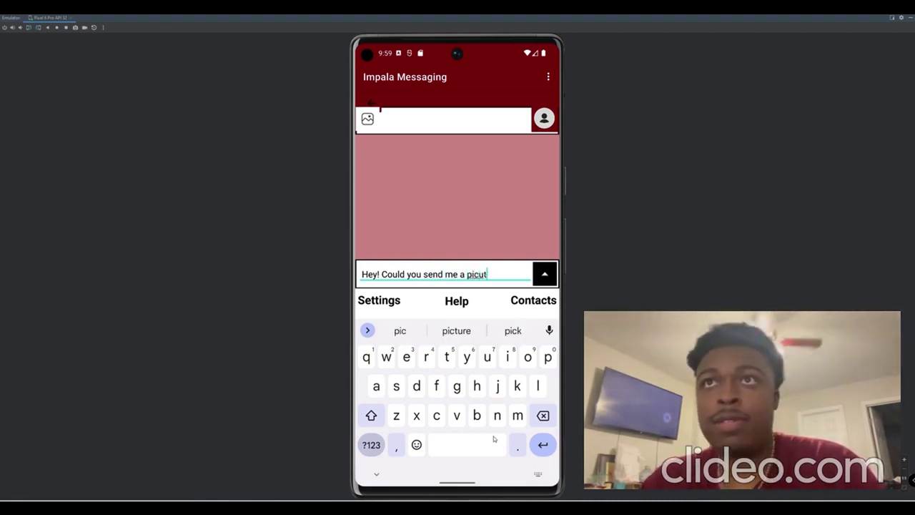
{"action": "key", "text": "BackSpace"}
{"action": "key", "text": "BackSpace"}
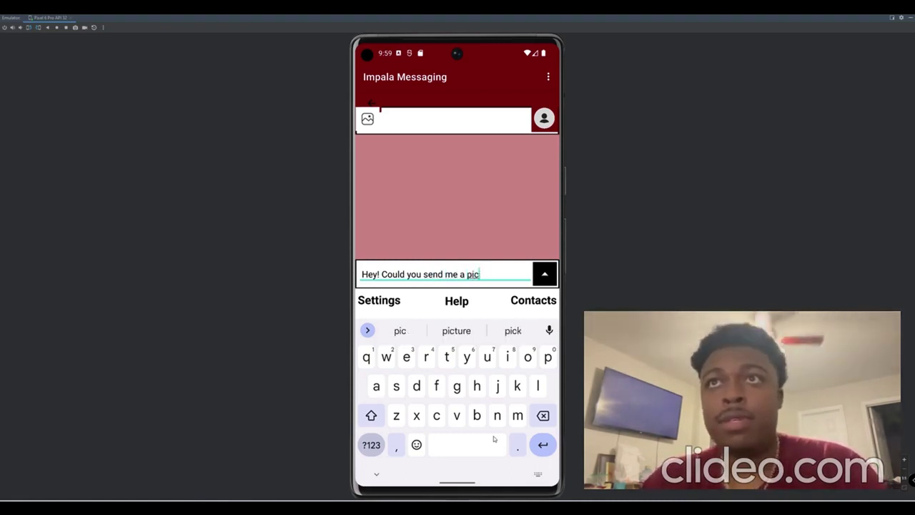
{"action": "type", "text": "ture "}
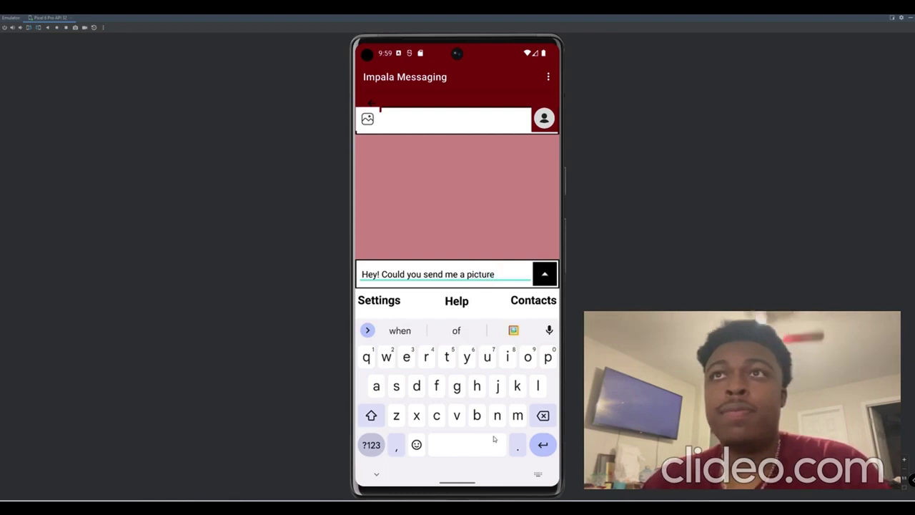
{"action": "type", "text": "of wh"}
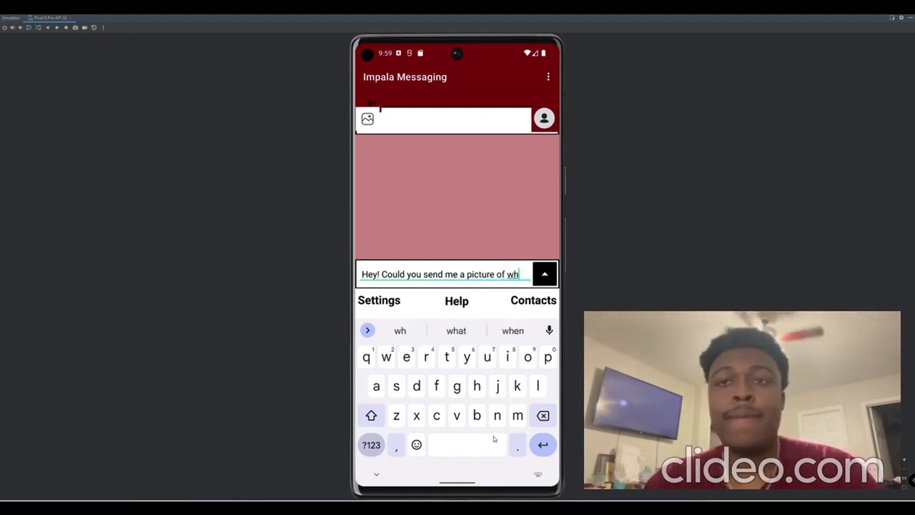
{"action": "type", "text": "at the "}
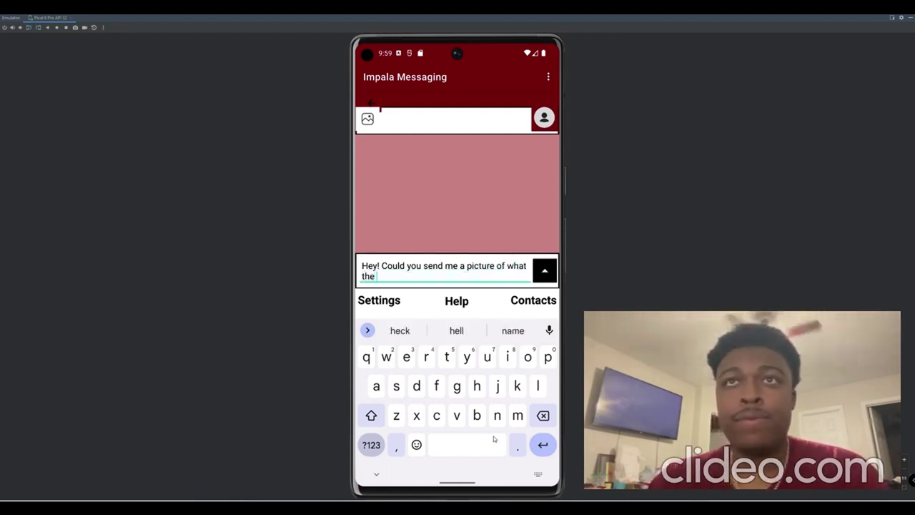
{"action": "type", "text": "logo l"}
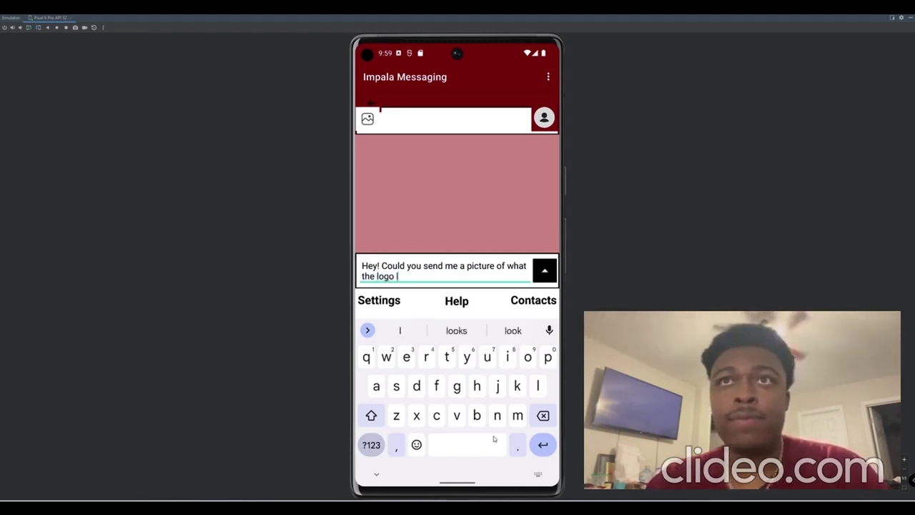
{"action": "key", "text": "BackSpace"}
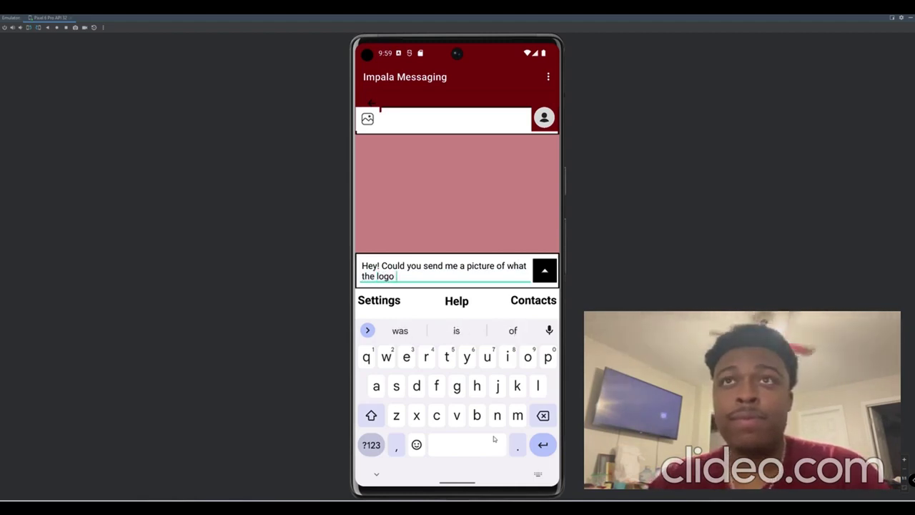
{"action": "type", "text": "looks l"}
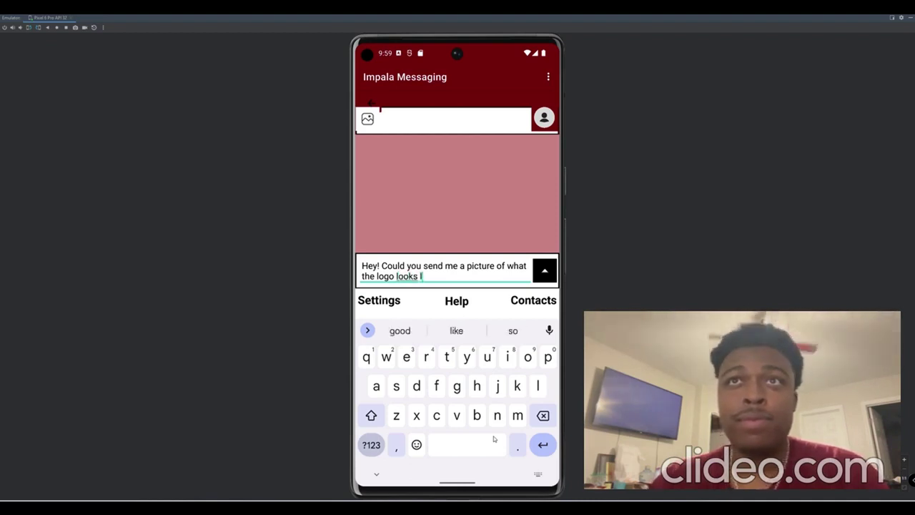
{"action": "type", "text": "ike"}
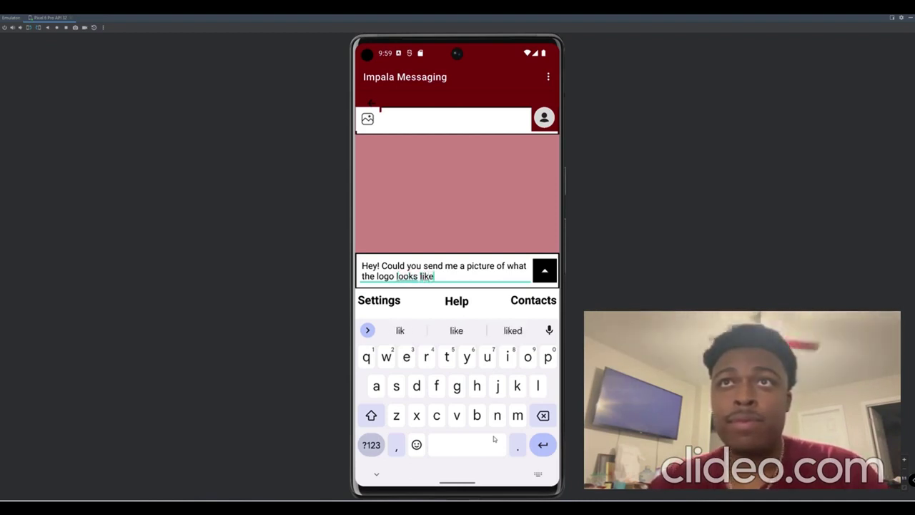
{"action": "type", "text": "?"}
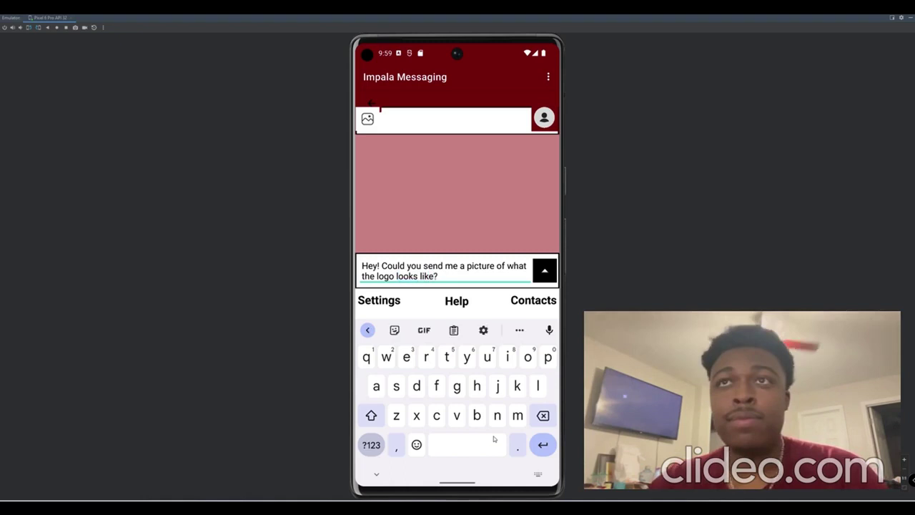
Send the logo question, hide the keyboard, and focus the message field after the 'Sure!' reply.
{"action": "left_click", "coordinate": [544, 274]}
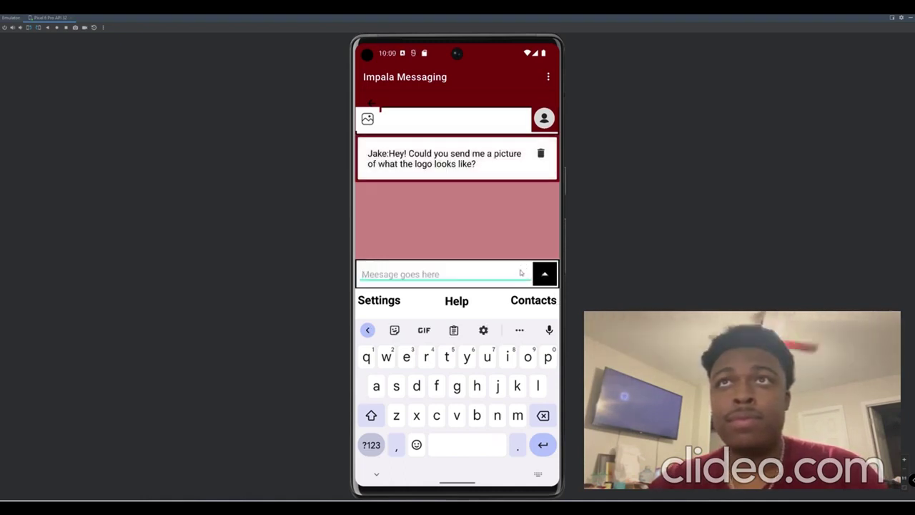
{"action": "left_click", "coordinate": [378, 474]}
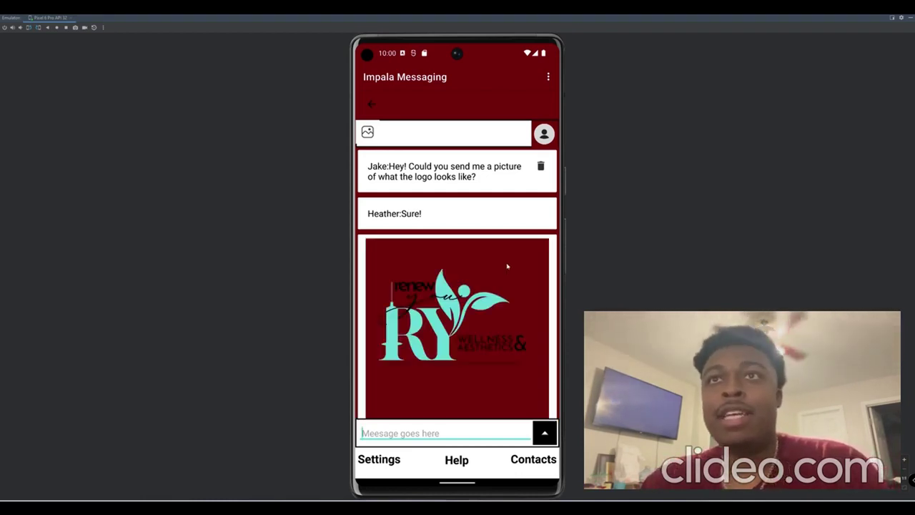
{"action": "left_click", "coordinate": [421, 432]}
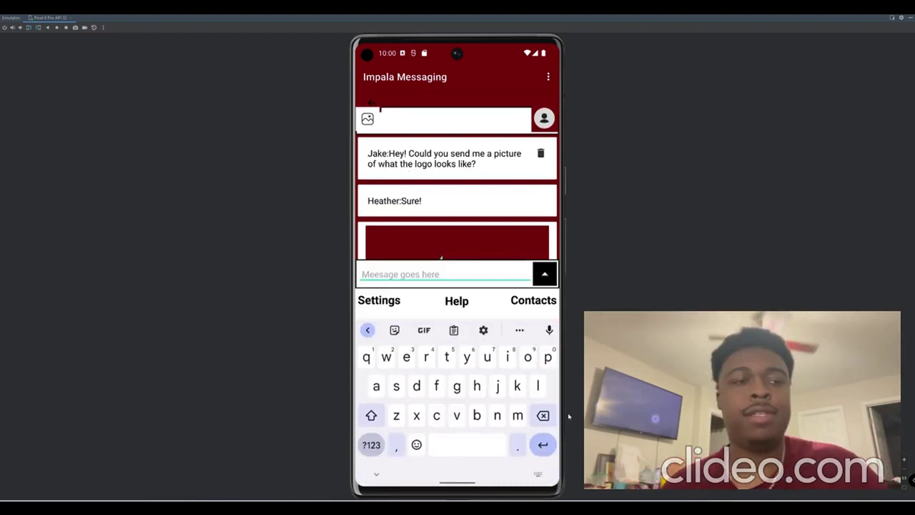
Type and send 'Thanks! I will send you a couple homepage layouts tomorrow.'.
{"action": "type", "text": "Thanks"}
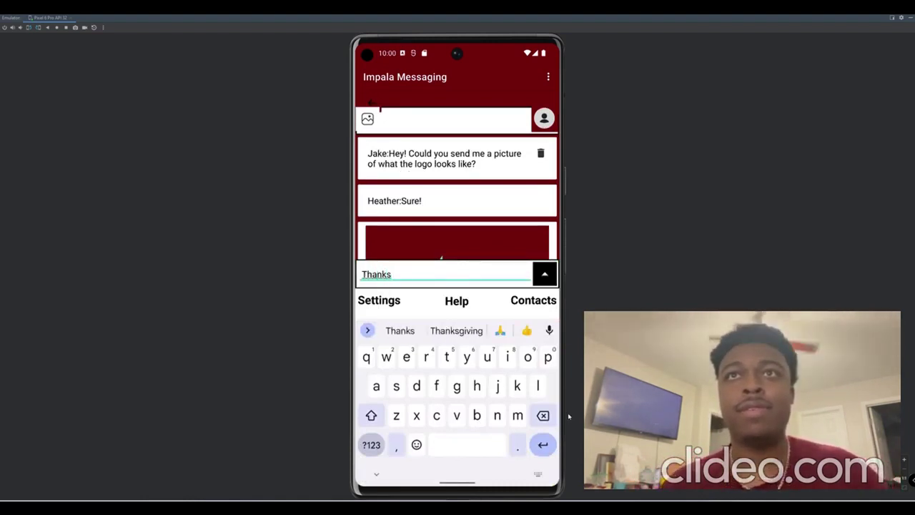
{"action": "type", "text": "!"}
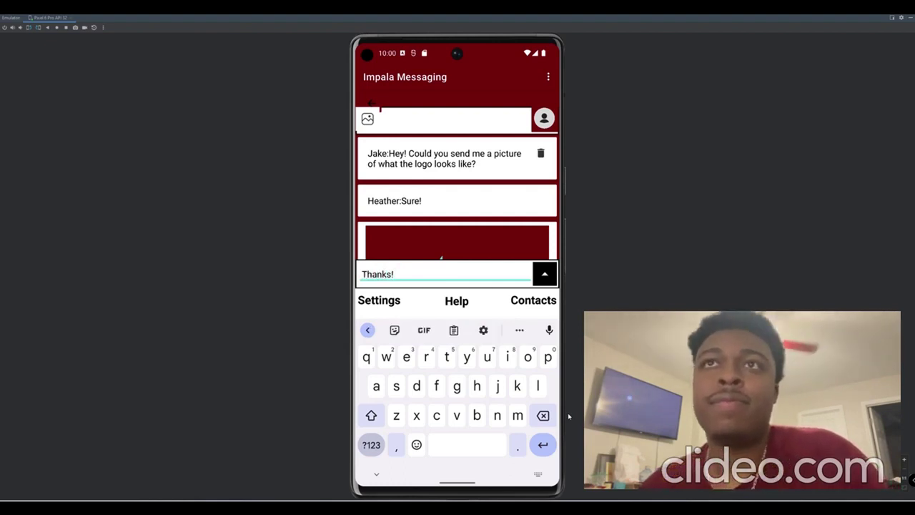
{"action": "type", "text": " I w"}
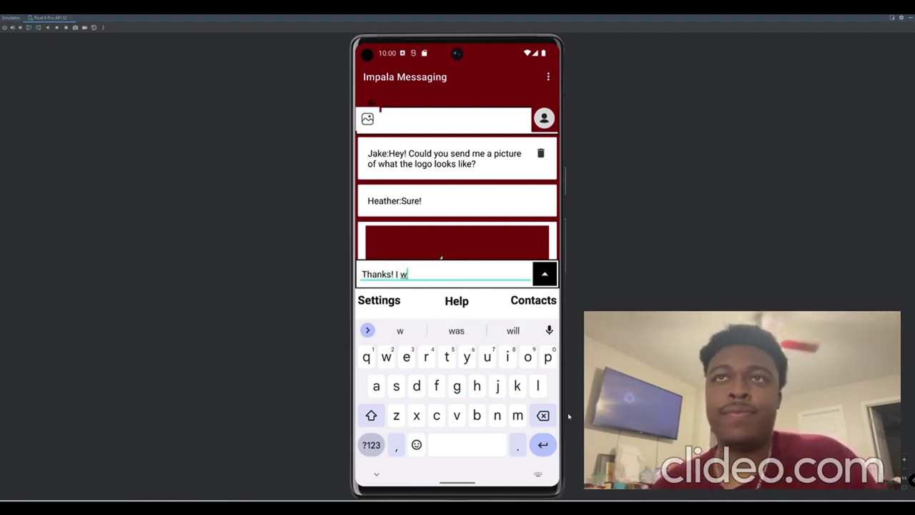
{"action": "type", "text": "ill send "}
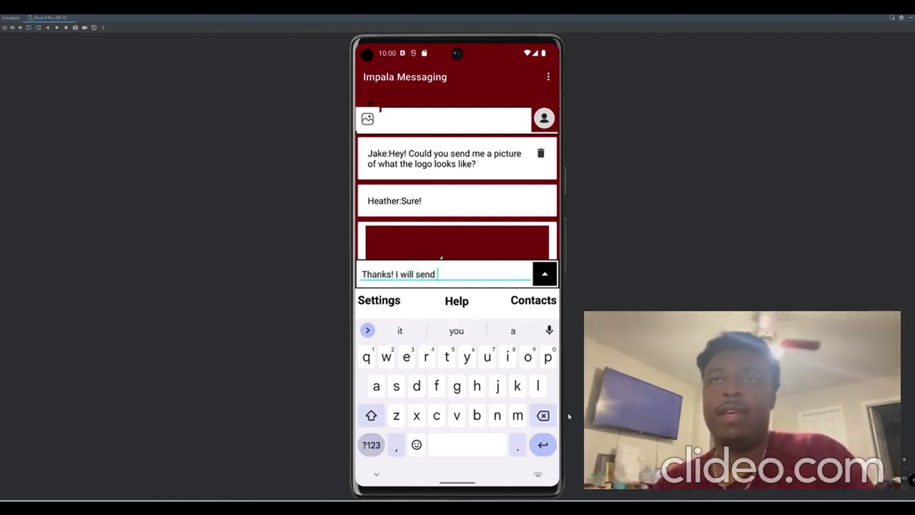
{"action": "type", "text": "you a "}
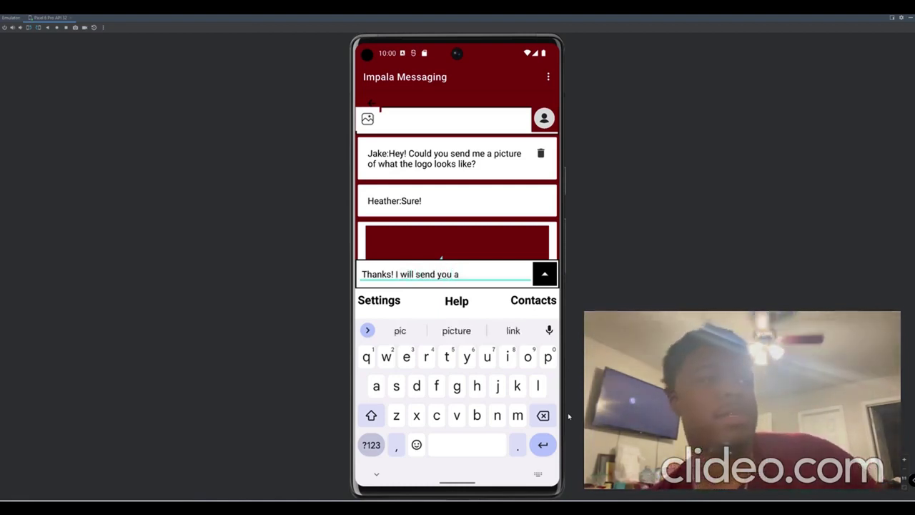
{"action": "type", "text": "couple"}
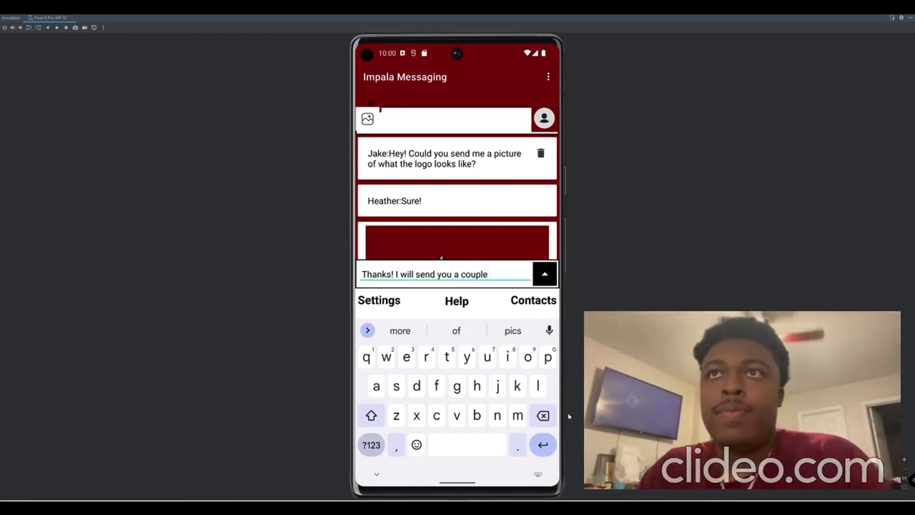
{"action": "type", "text": "home"}
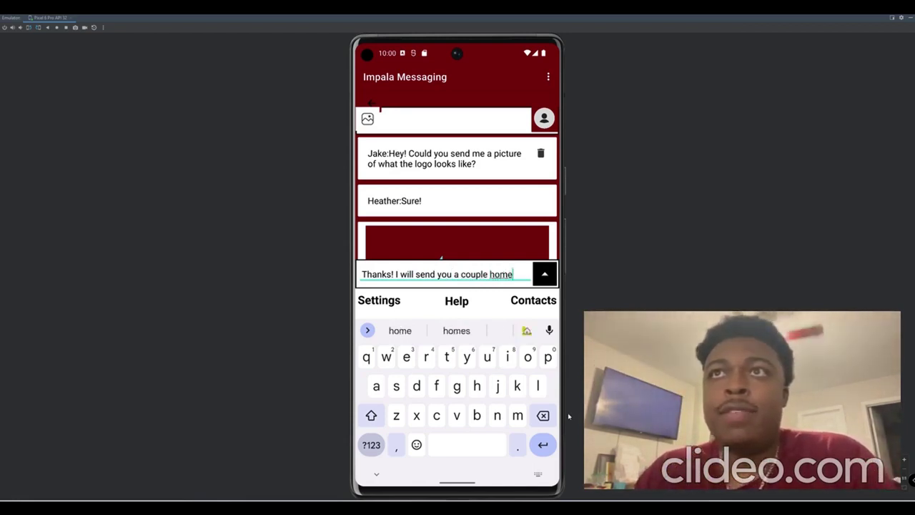
{"action": "type", "text": "page lay"}
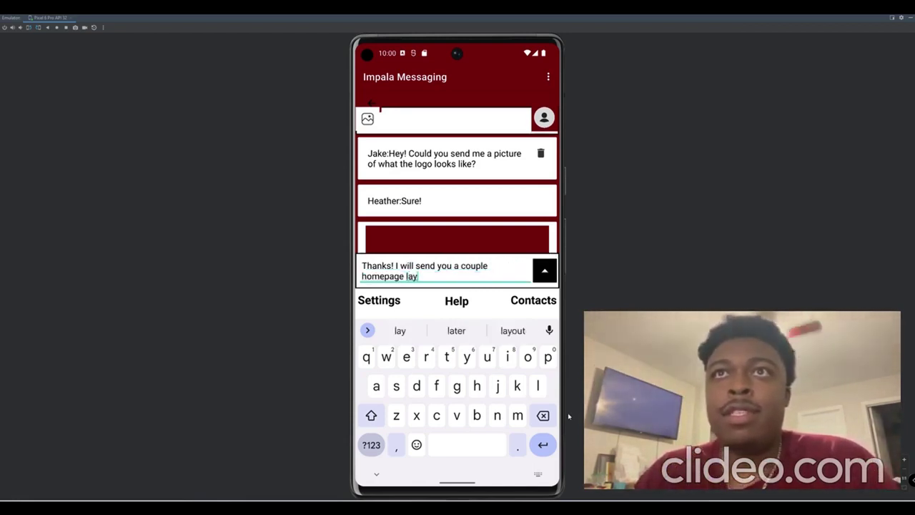
{"action": "type", "text": "outs to"}
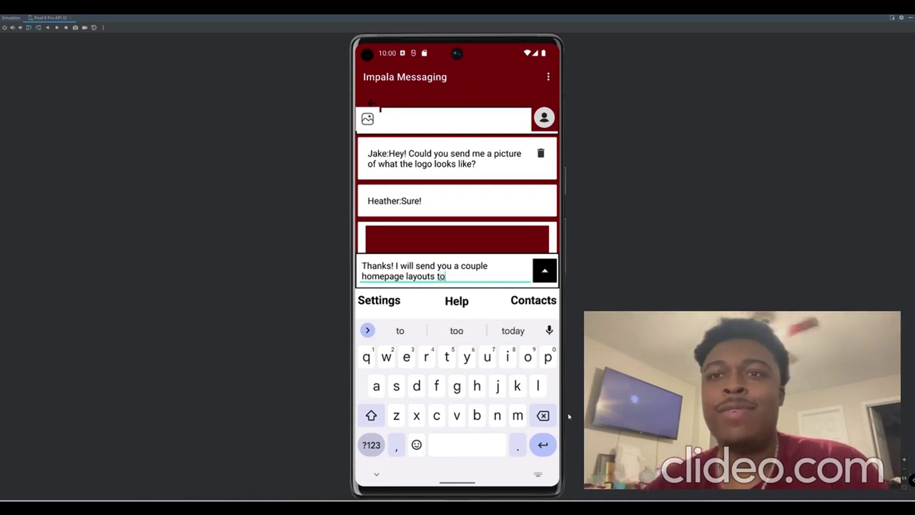
{"action": "type", "text": "mm"}
{"action": "key", "text": "BackSpace"}
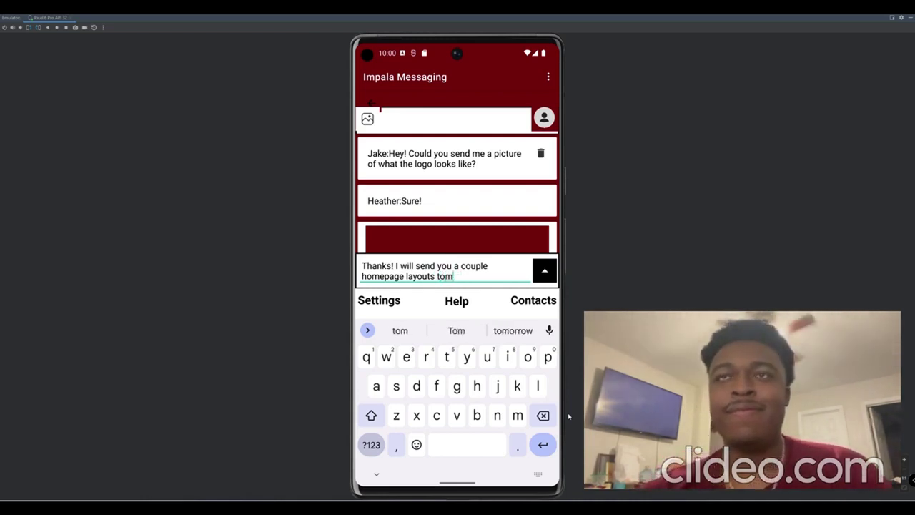
{"action": "left_click", "coordinate": [513, 330]}
{"action": "left_click", "coordinate": [519, 446]}
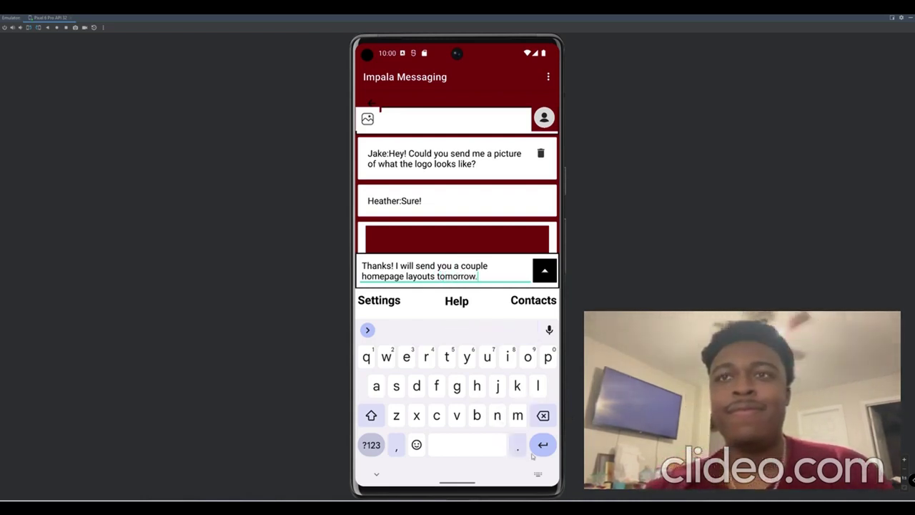
{"action": "left_click", "coordinate": [545, 270]}
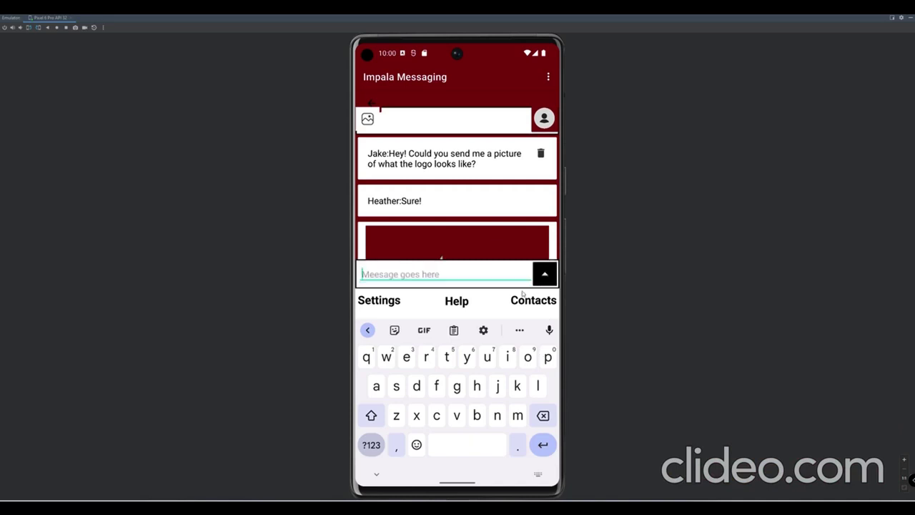
Hide the keyboard and switch to the Contacts list.
{"action": "left_click", "coordinate": [377, 474]}
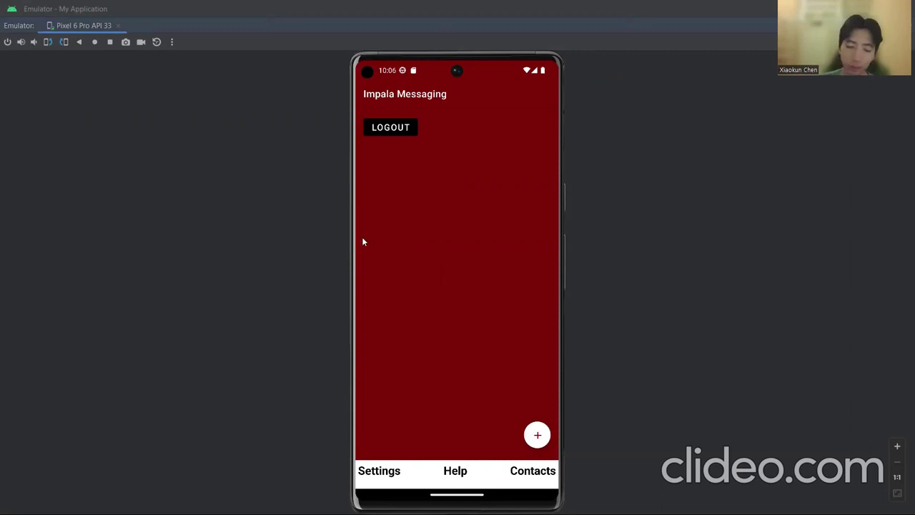
{"action": "left_click", "coordinate": [542, 470]}
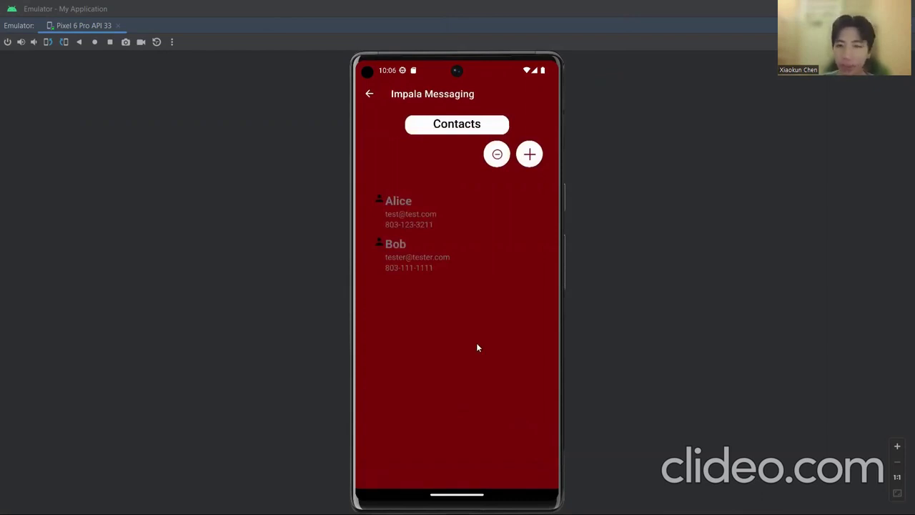
Start a new contact and enter the contact's e-mail address, name and phone number.
{"action": "left_click", "coordinate": [530, 155]}
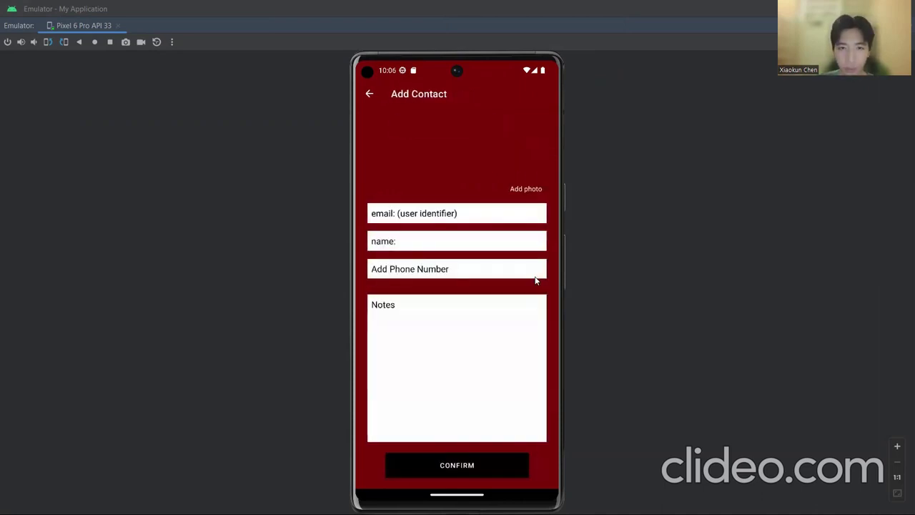
{"action": "left_click", "coordinate": [472, 216]}
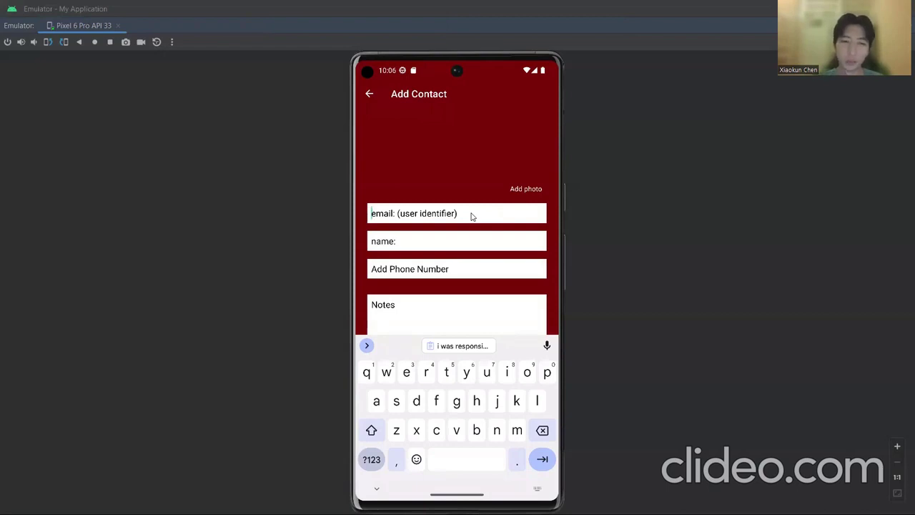
{"action": "type", "text": "emai"}
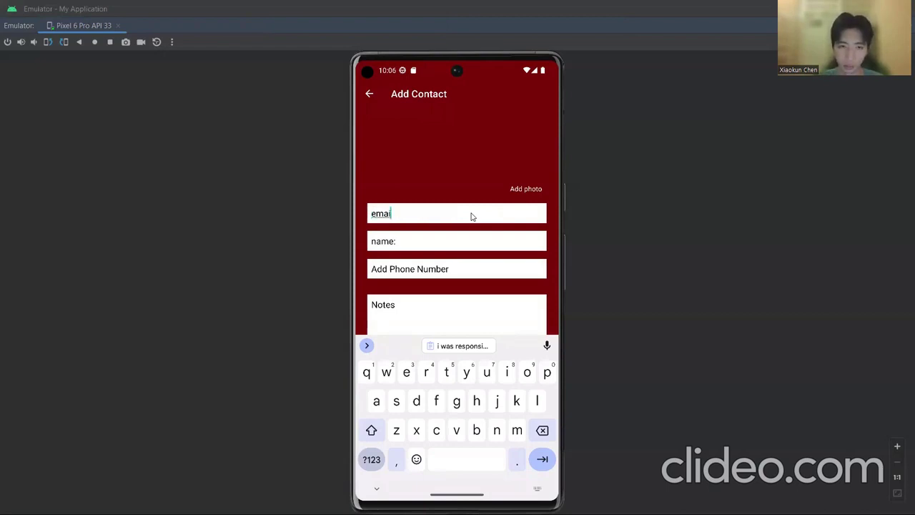
{"action": "type", "text": "l"}
{"action": "key", "text": "BackSpace"}
{"action": "key", "text": "BackSpace"}
{"action": "key", "text": "BackSpace"}
{"action": "key", "text": "BackSpace"}
{"action": "key", "text": "BackSpace"}
{"action": "type", "text": "c"}
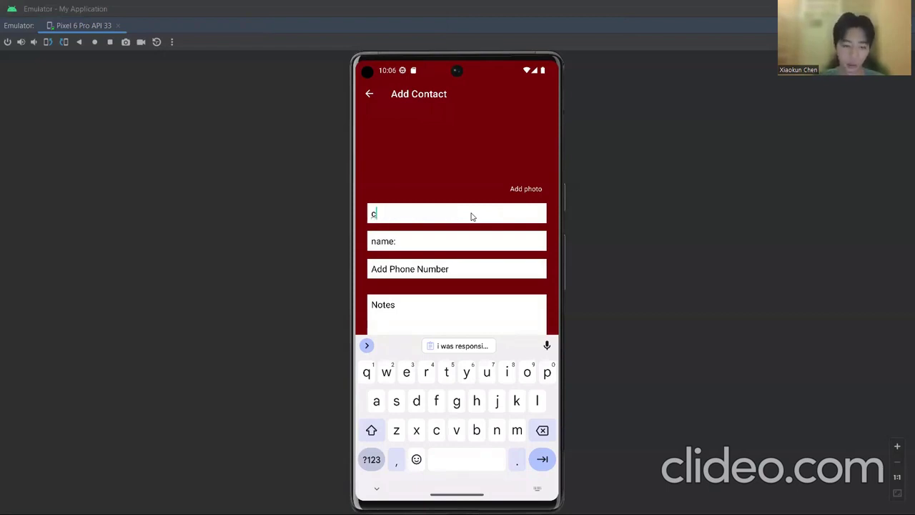
{"action": "type", "text": "hen@"}
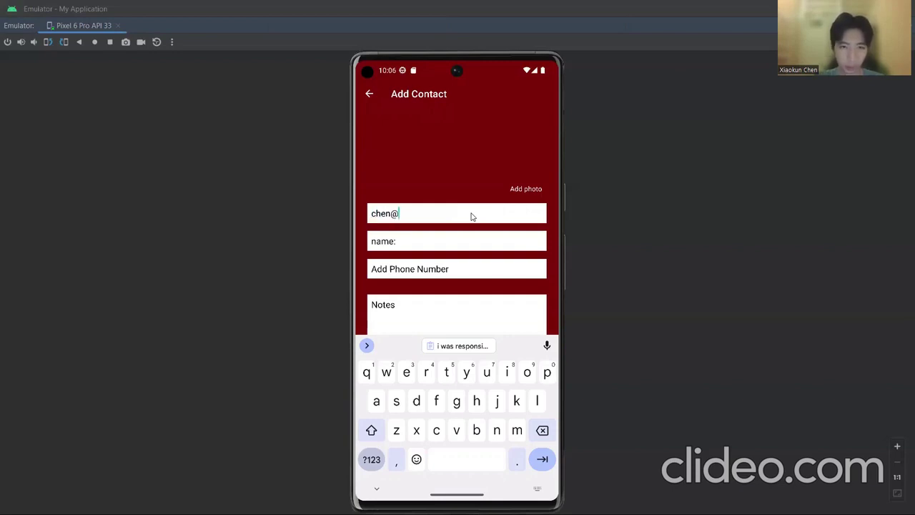
{"action": "type", "text": "email.com"}
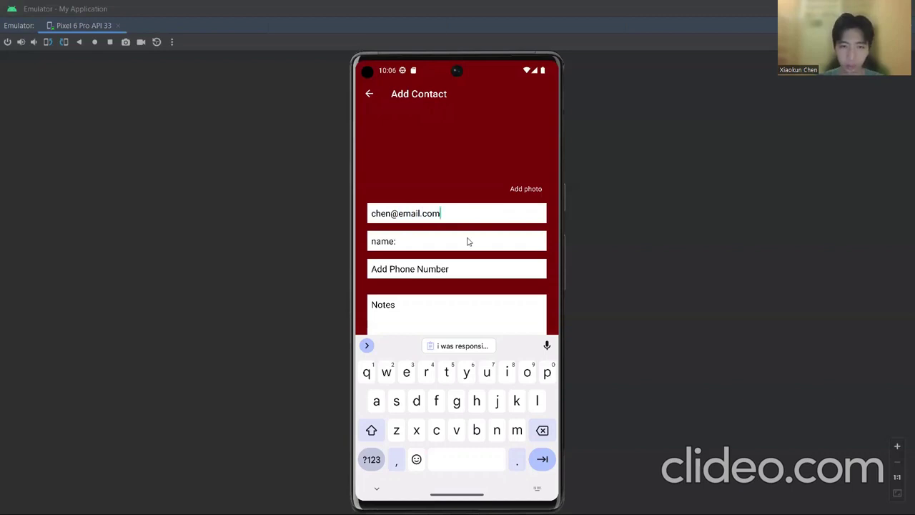
{"action": "left_click", "coordinate": [468, 242]}
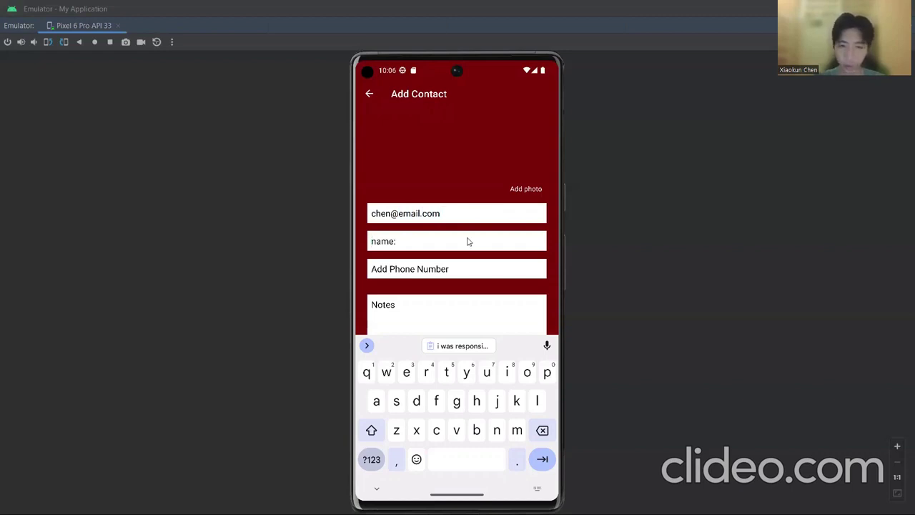
{"action": "type", "text": "Chen"}
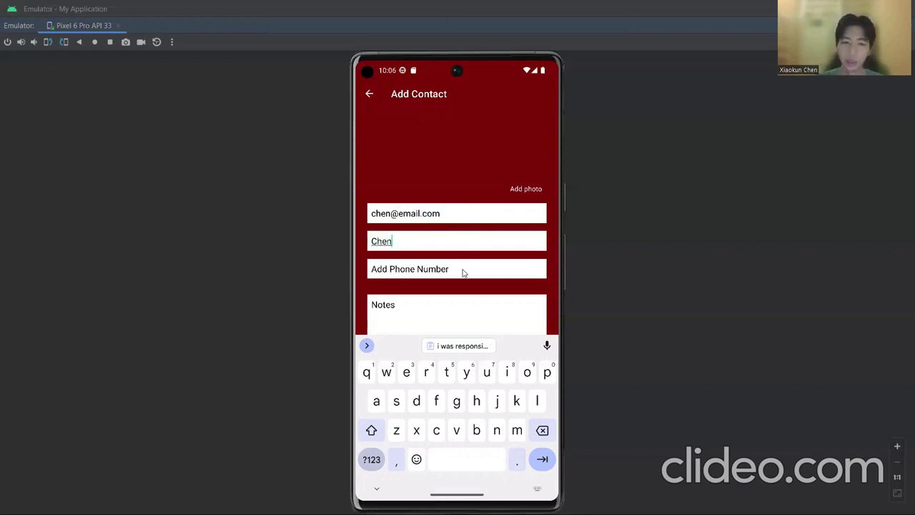
{"action": "left_click", "coordinate": [463, 272]}
{"action": "type", "text": "8"}
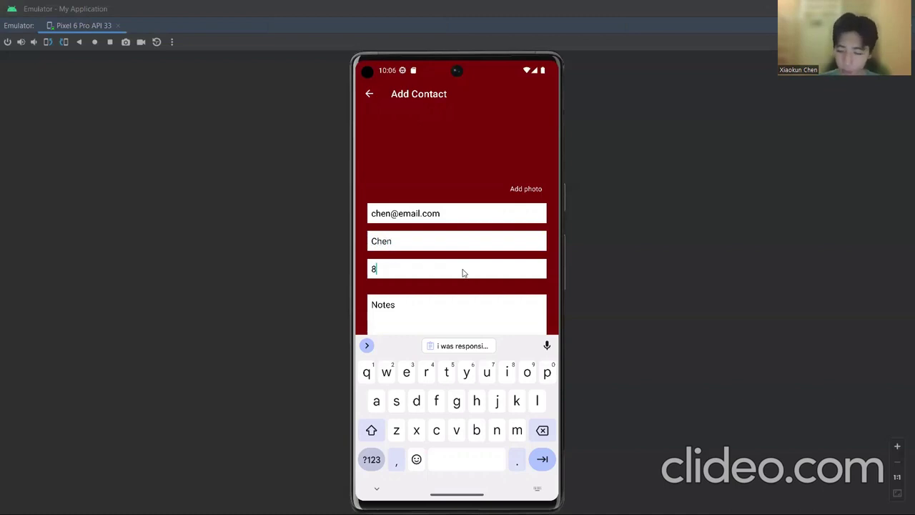
{"action": "type", "text": "03-111-1111"}
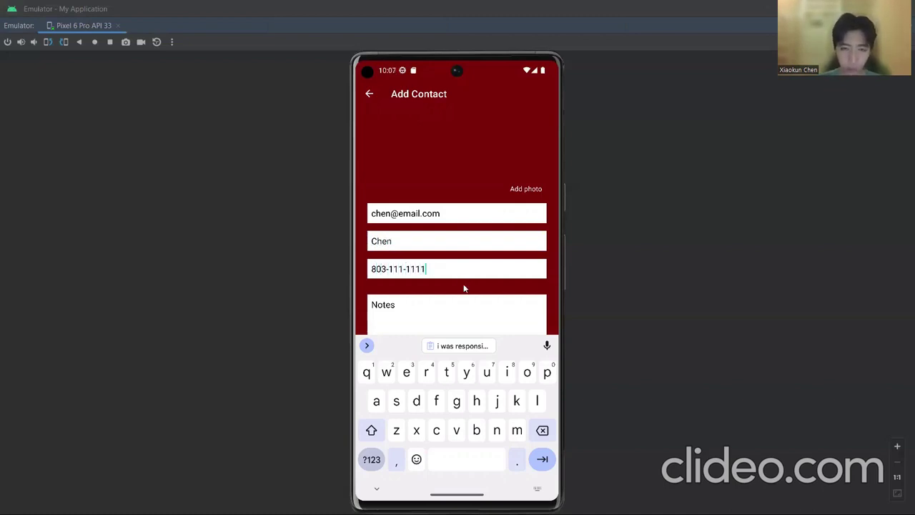
{"action": "key", "text": "Escape"}
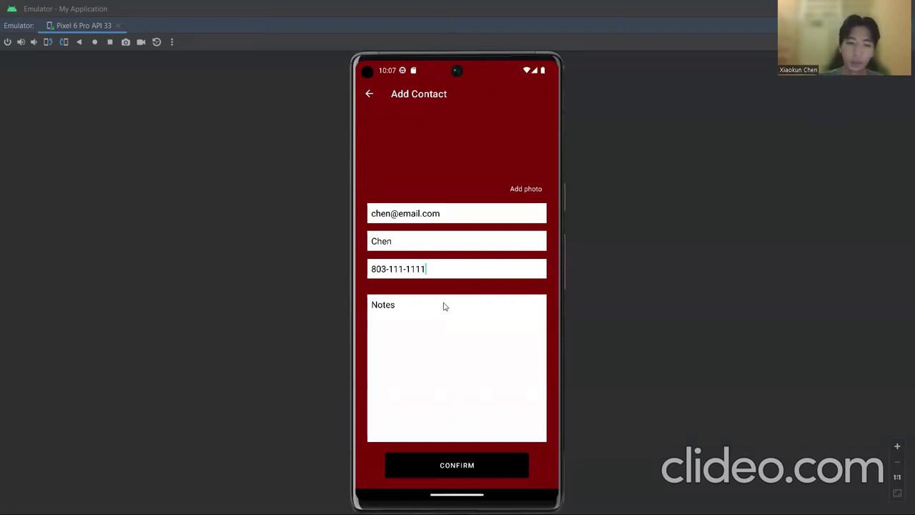
Confirm the Add Contact form so the new contact becomes the third Contacts entry.
{"action": "left_click", "coordinate": [469, 466]}
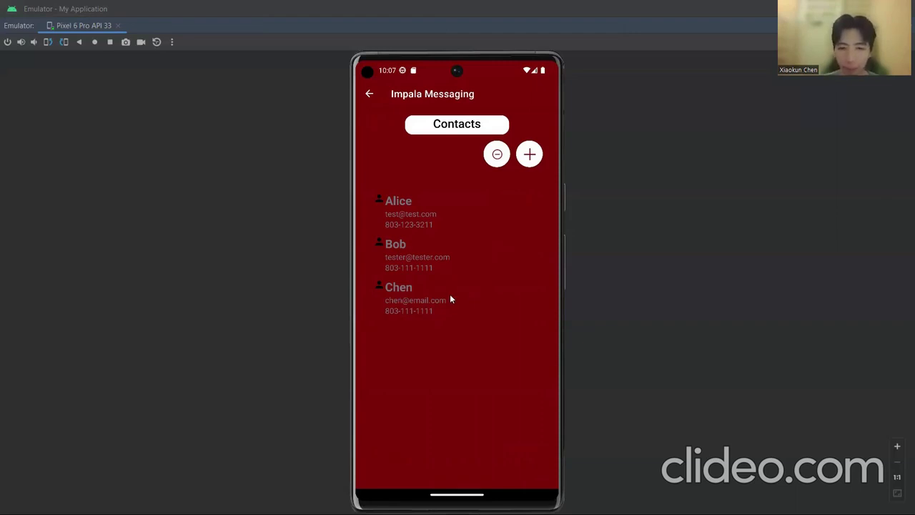
Append 1 to the third contact's name, end its phone with 2222, add note 'Friend', and save.
{"action": "left_click", "coordinate": [451, 299]}
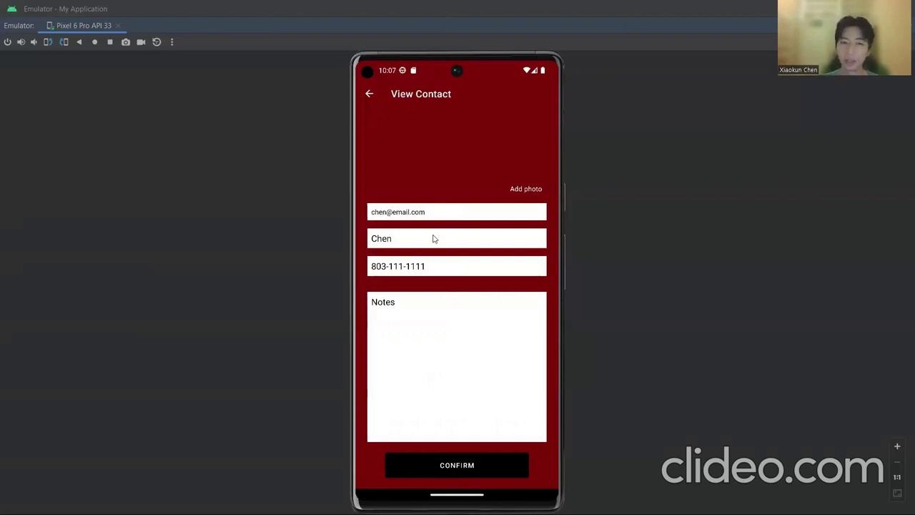
{"action": "left_click", "coordinate": [433, 239]}
{"action": "type", "text": "1"}
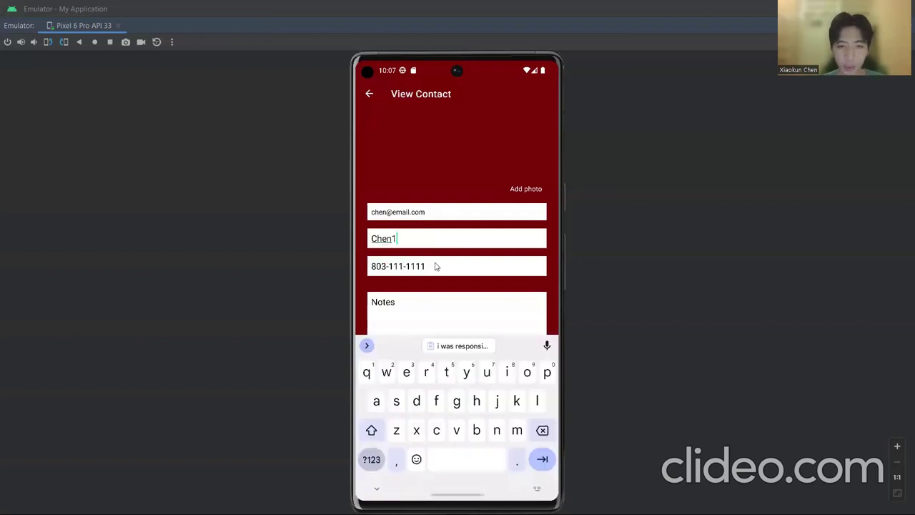
{"action": "left_click", "coordinate": [435, 266]}
{"action": "key", "text": "BackSpace"}
{"action": "key", "text": "BackSpace"}
{"action": "key", "text": "BackSpace"}
{"action": "key", "text": "BackSpace"}
{"action": "type", "text": "2222"}
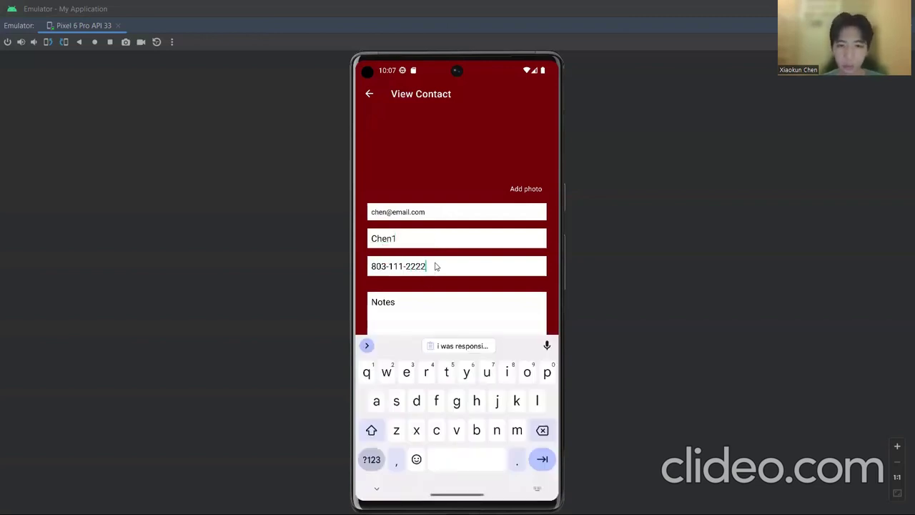
{"action": "left_click", "coordinate": [435, 303]}
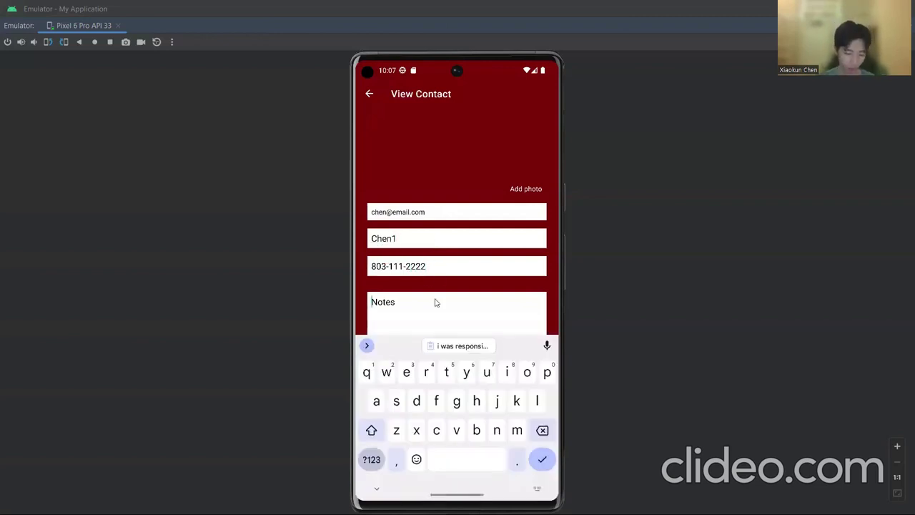
{"action": "type", "text": "Friend"}
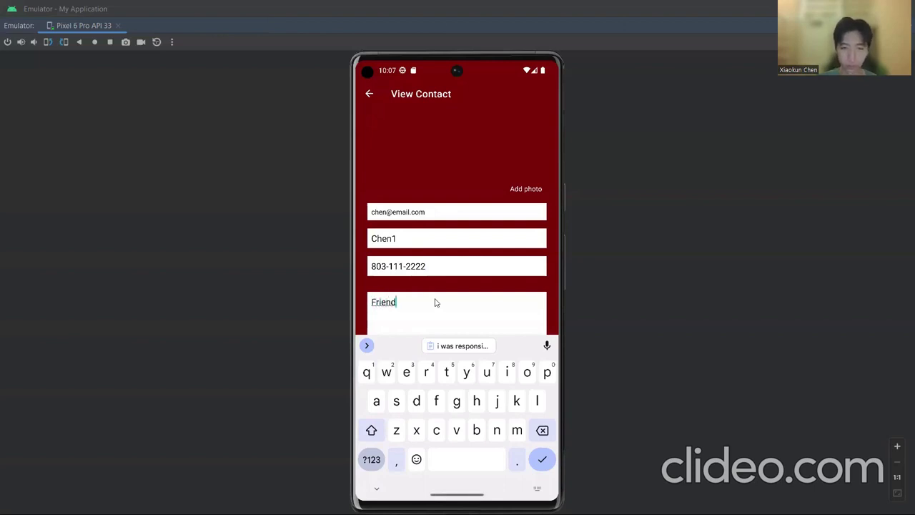
{"action": "key", "text": "Escape"}
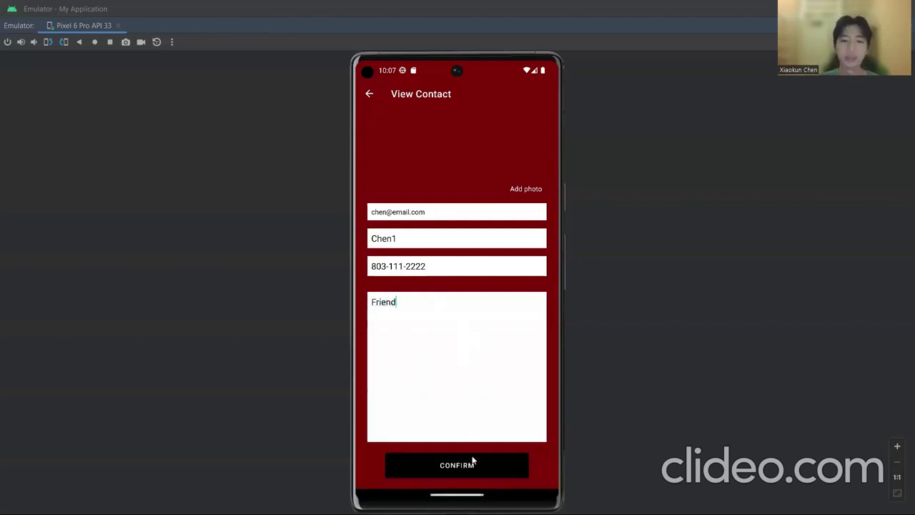
{"action": "left_click", "coordinate": [473, 465]}
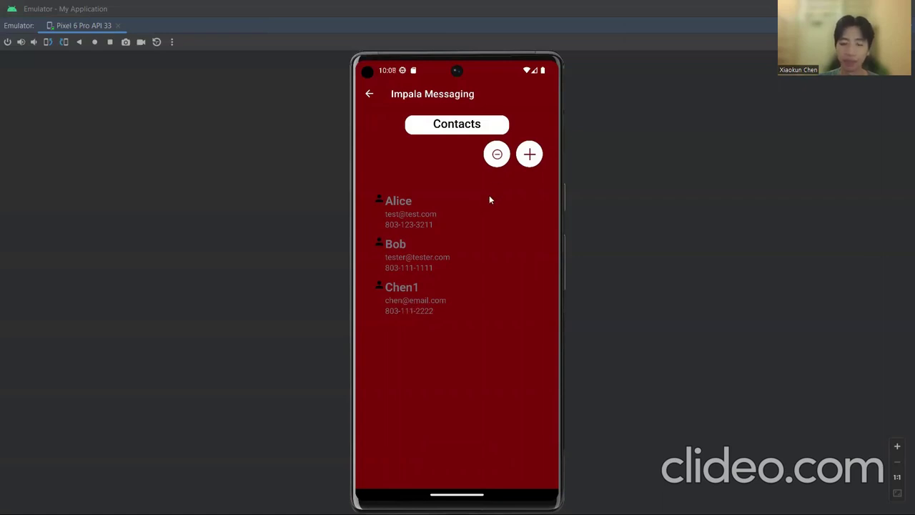
Delete the third, edited contact using the Contacts minus buttons.
{"action": "left_click", "coordinate": [496, 155]}
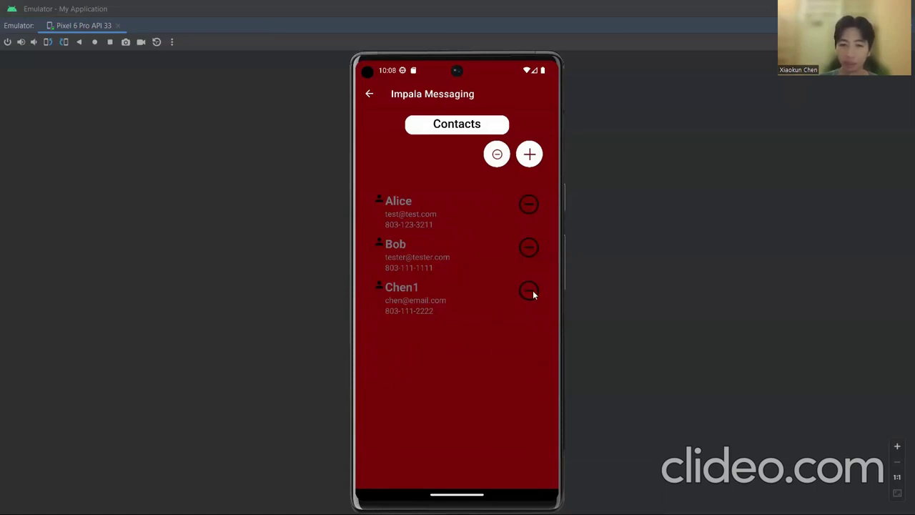
{"action": "left_click", "coordinate": [533, 292]}
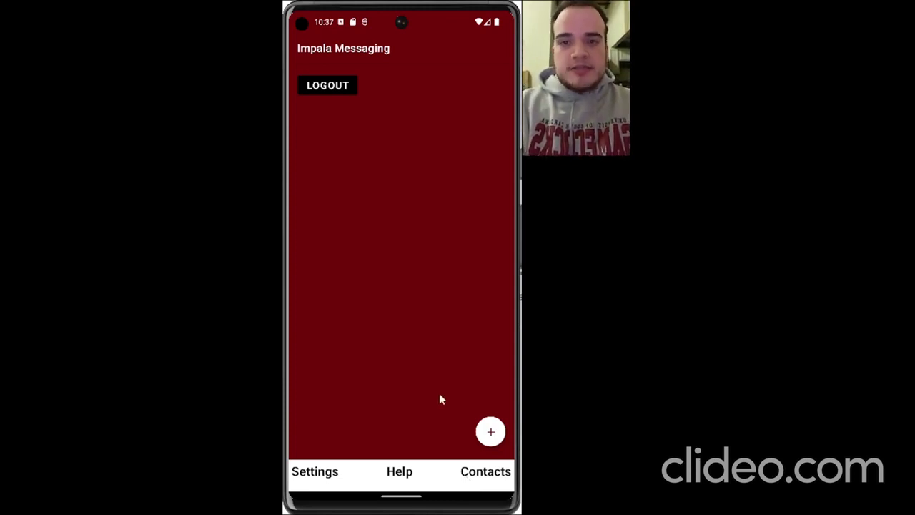
{"action": "left_click", "coordinate": [408, 473]}
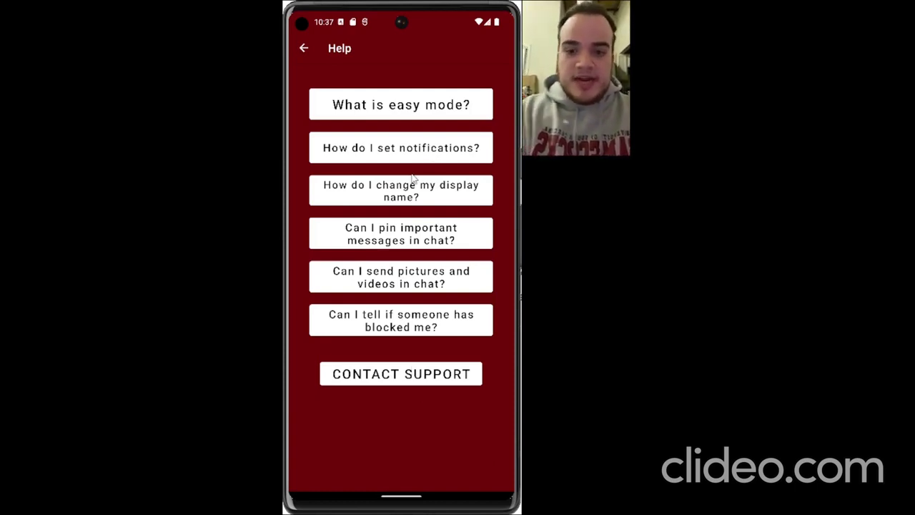
{"action": "left_click", "coordinate": [412, 153]}
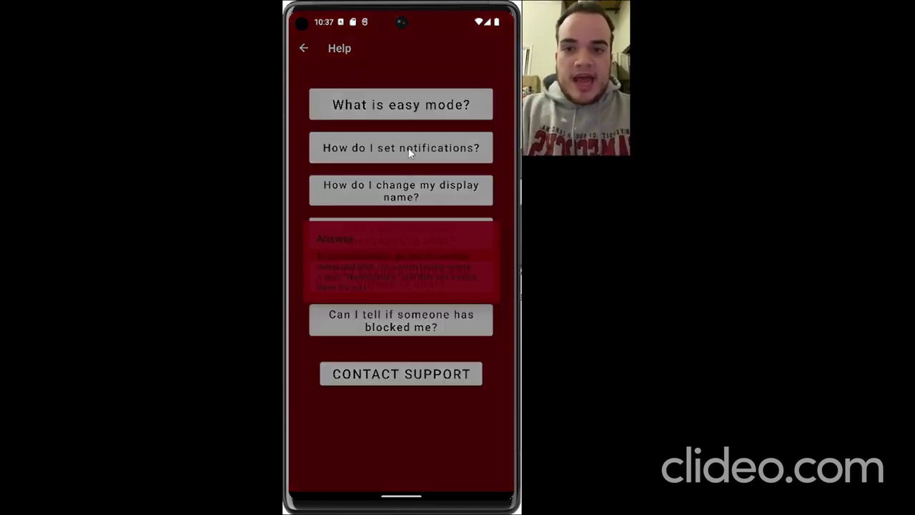
{"action": "left_click", "coordinate": [392, 352]}
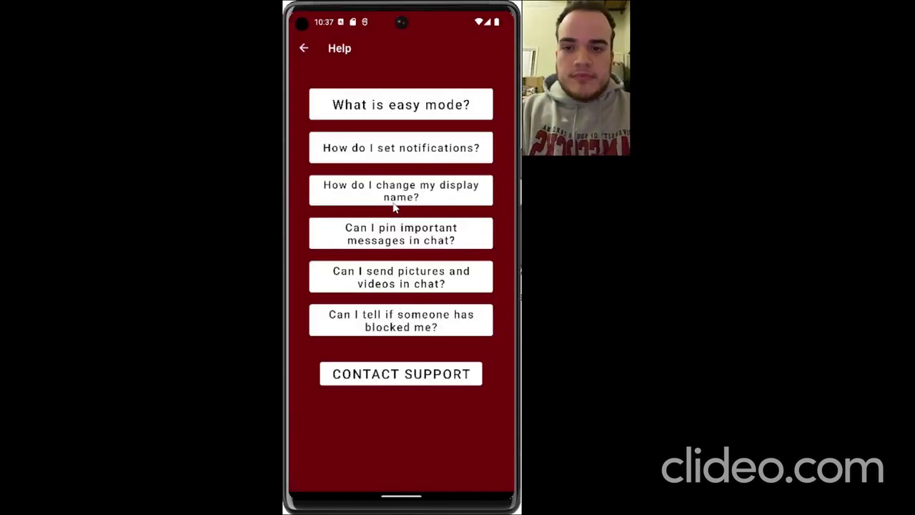
{"action": "left_click", "coordinate": [396, 204]}
{"action": "left_click", "coordinate": [392, 352]}
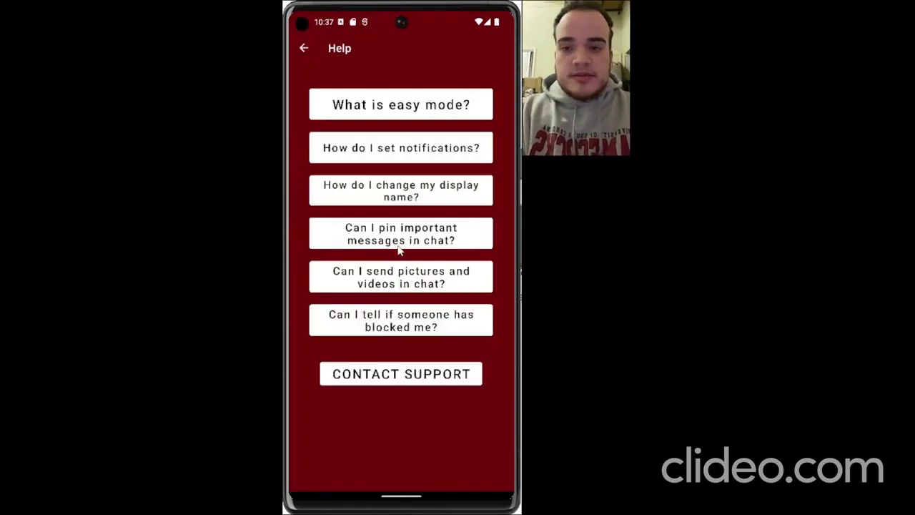
{"action": "left_click", "coordinate": [399, 233]}
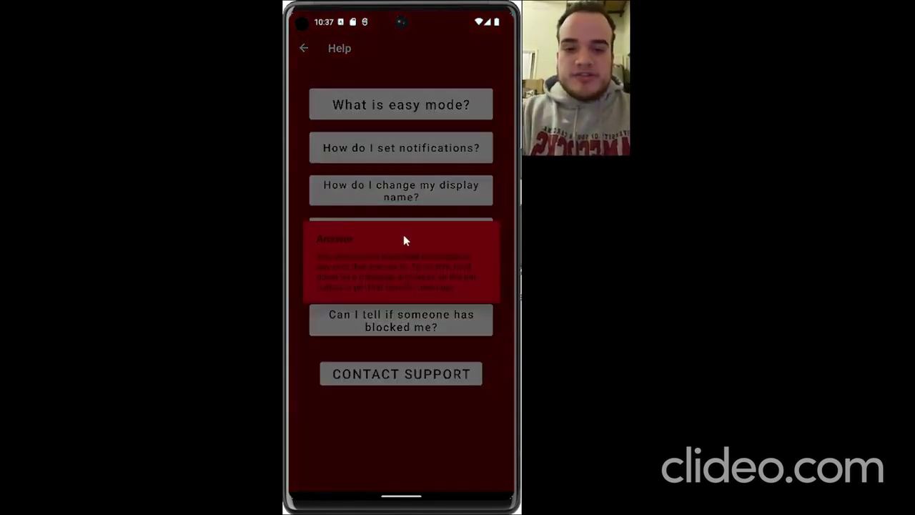
{"action": "left_click", "coordinate": [422, 204]}
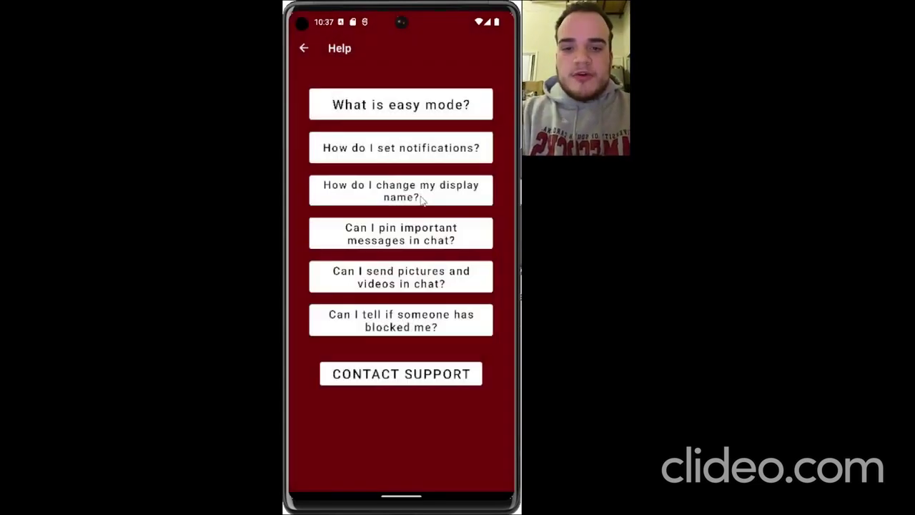
{"action": "left_click", "coordinate": [419, 275]}
{"action": "left_click", "coordinate": [446, 348]}
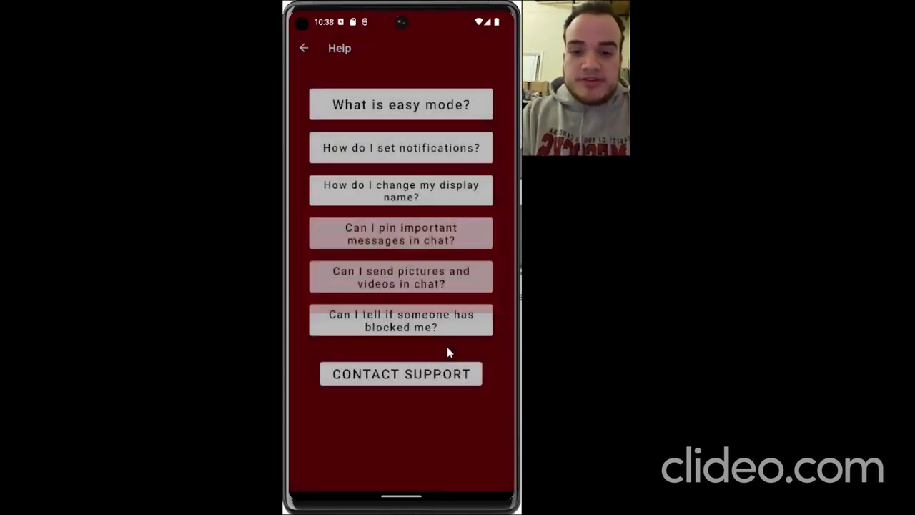
{"action": "left_click", "coordinate": [432, 327]}
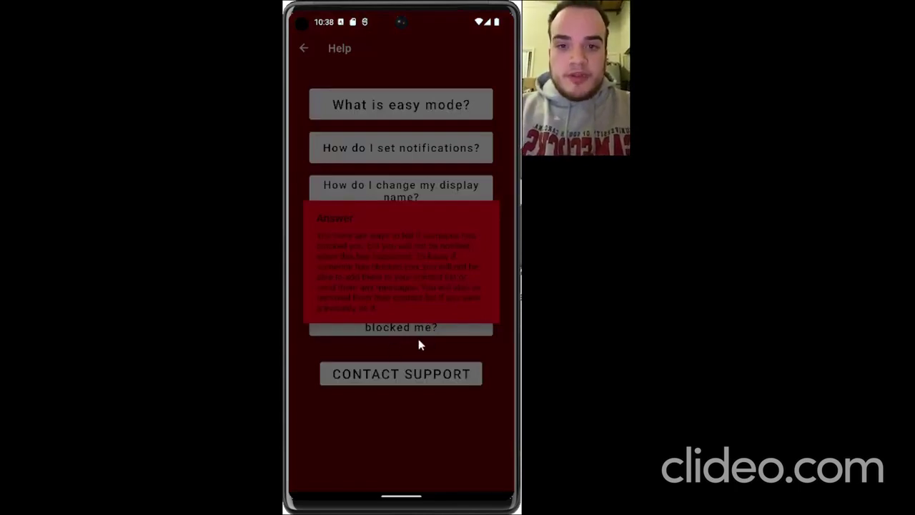
{"action": "left_click", "coordinate": [422, 377]}
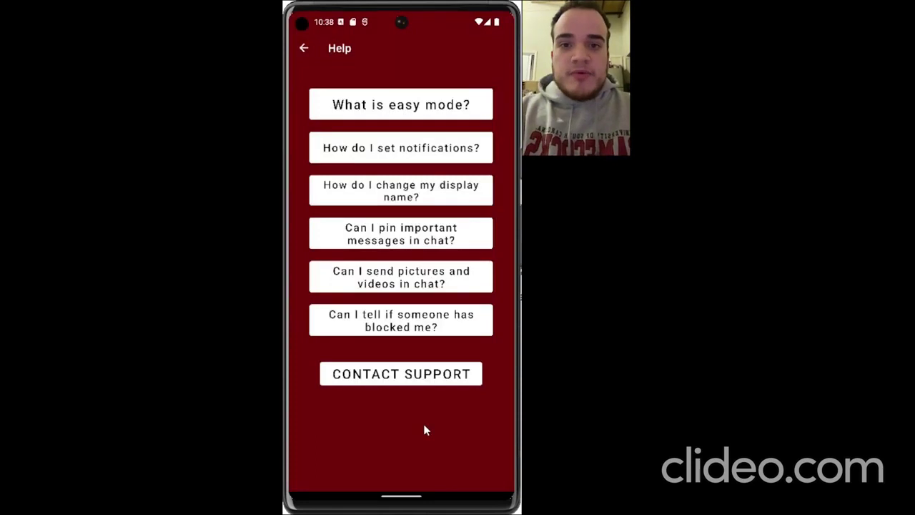
{"action": "left_click", "coordinate": [432, 379]}
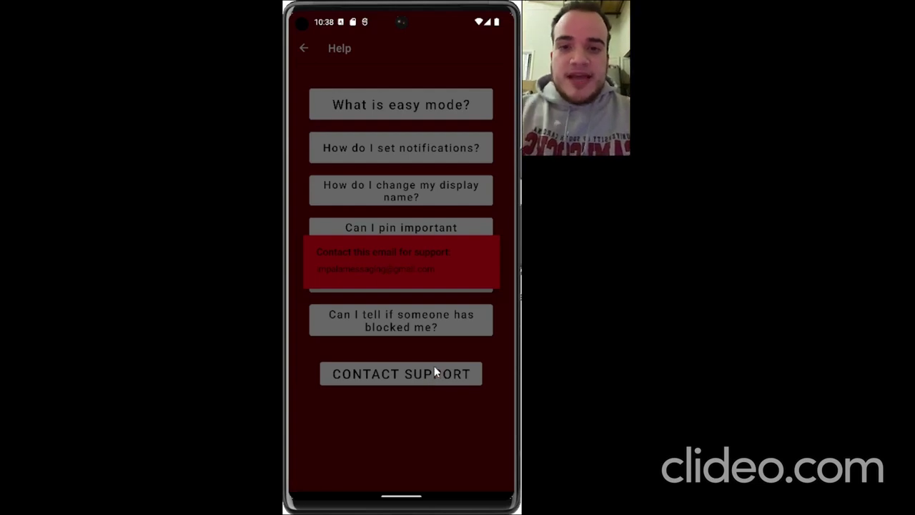
Dismiss the support email message and leave Help for the app's Settings.
{"action": "left_click", "coordinate": [432, 354]}
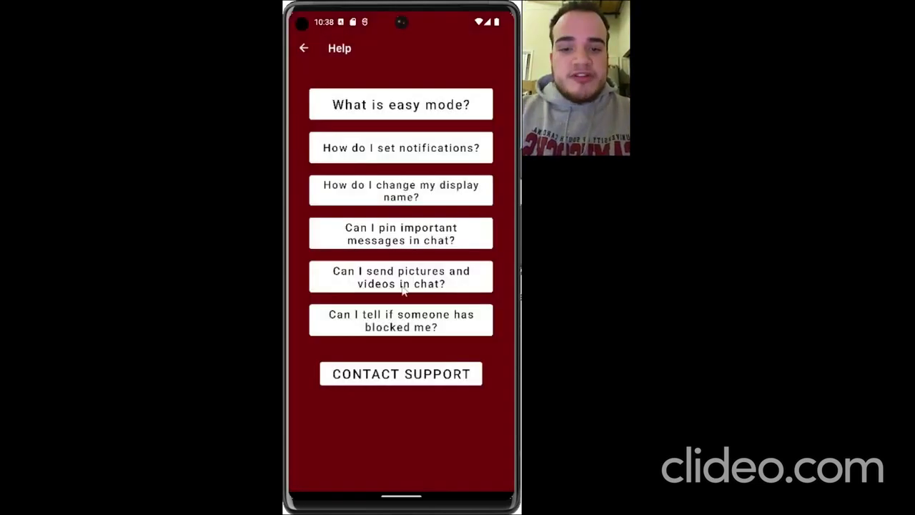
{"action": "left_click", "coordinate": [304, 50]}
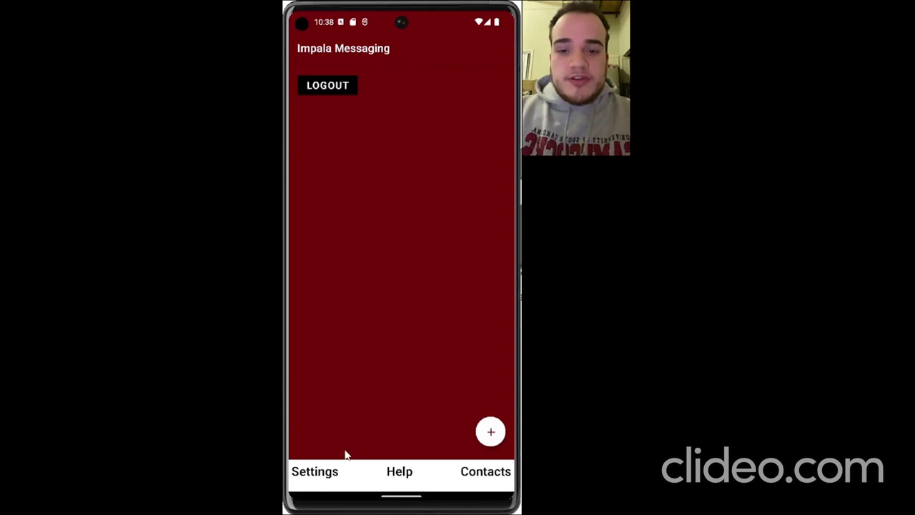
{"action": "left_click", "coordinate": [331, 480]}
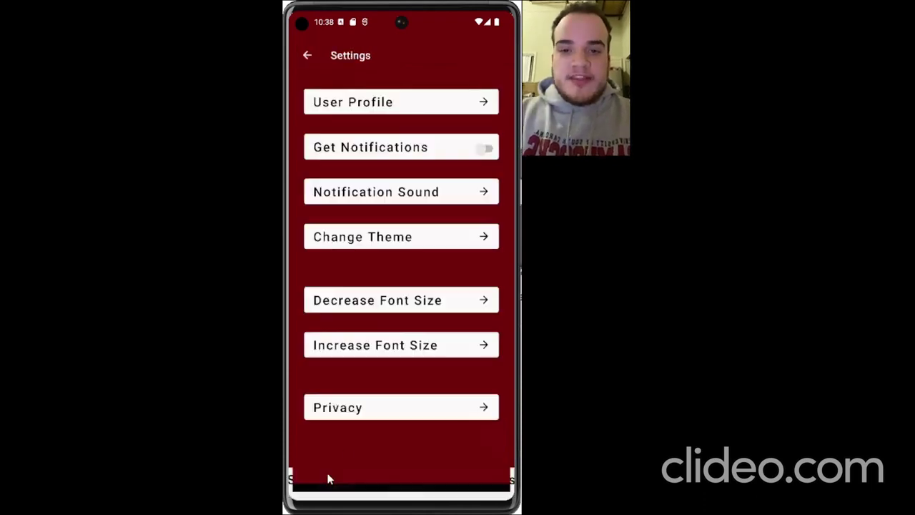
View the User Profile allowing location only this time, then toggle notifications on and off.
{"action": "left_click", "coordinate": [469, 103]}
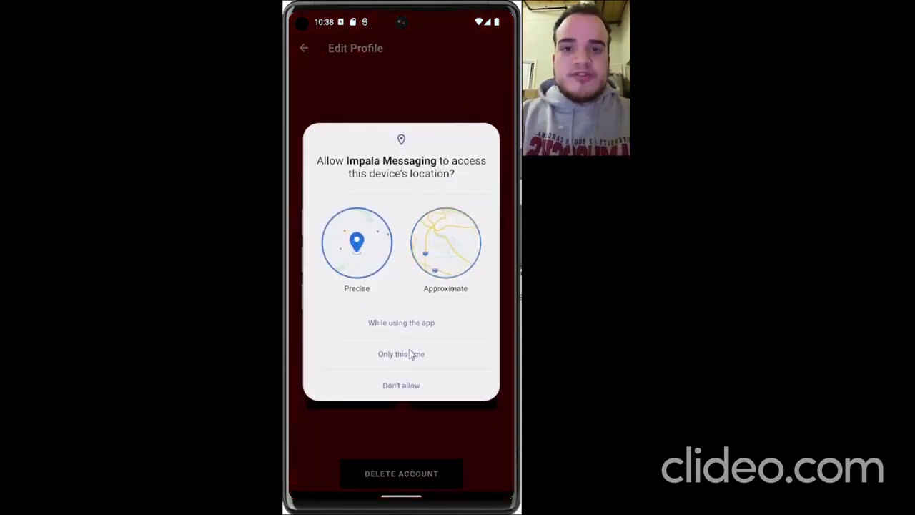
{"action": "left_click", "coordinate": [415, 353]}
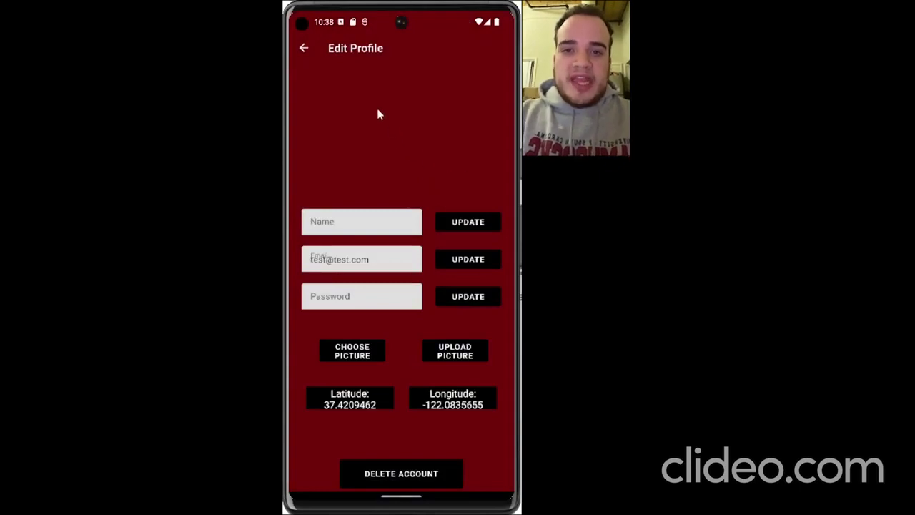
{"action": "left_click", "coordinate": [305, 48]}
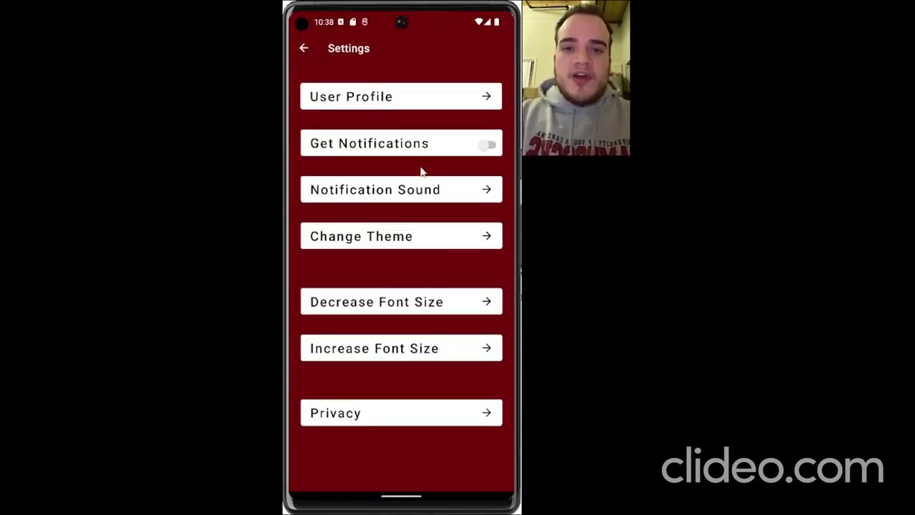
{"action": "left_click", "coordinate": [489, 146]}
{"action": "left_click", "coordinate": [490, 147]}
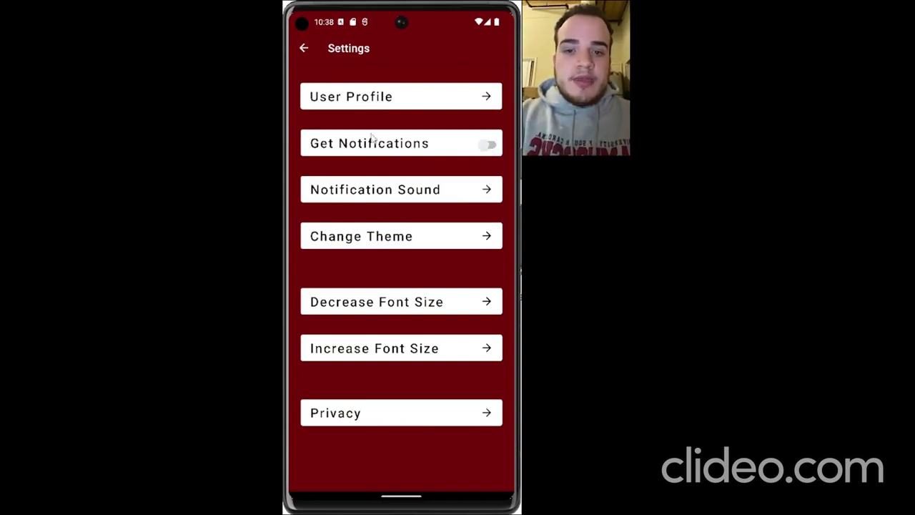
{"action": "left_click", "coordinate": [422, 244]}
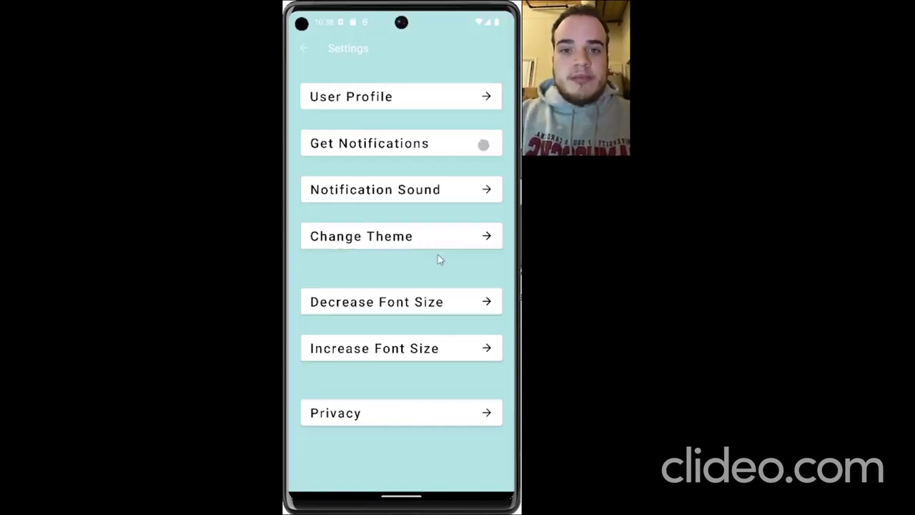
{"action": "left_click", "coordinate": [306, 49]}
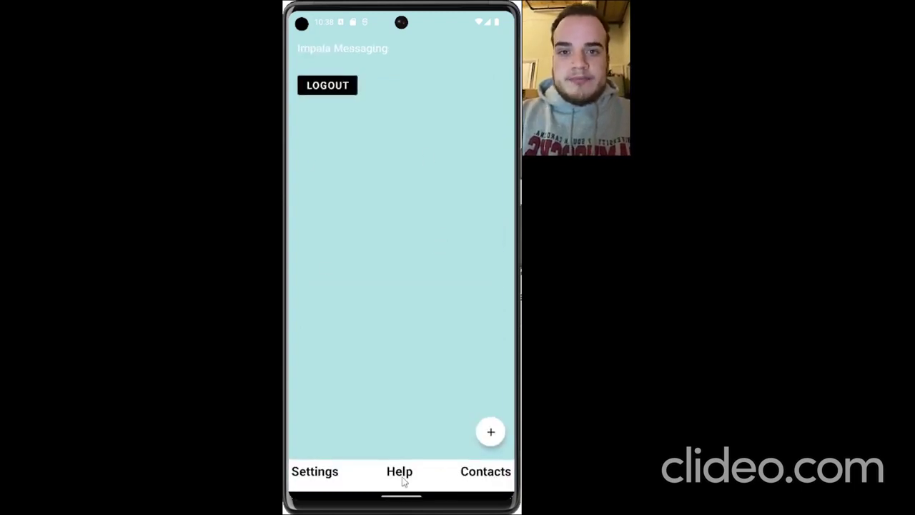
{"action": "left_click", "coordinate": [465, 480]}
{"action": "left_click", "coordinate": [305, 49]}
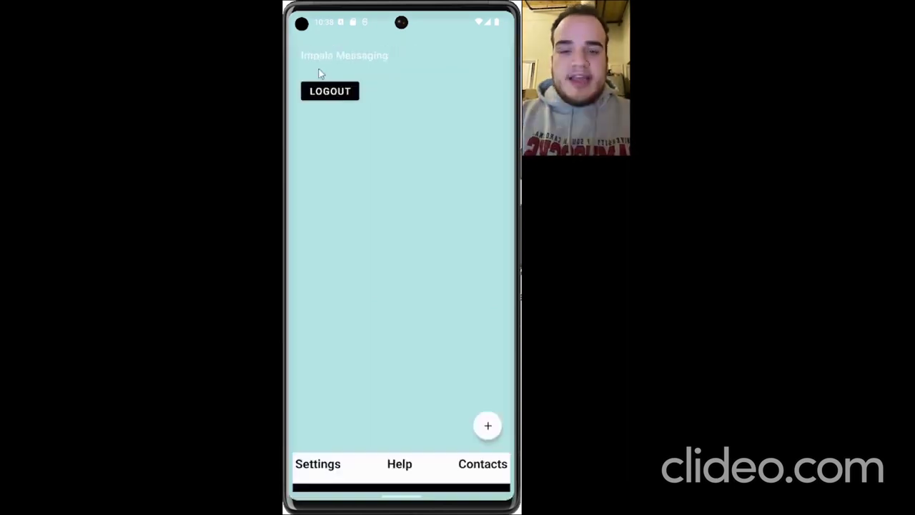
{"action": "left_click", "coordinate": [403, 473]}
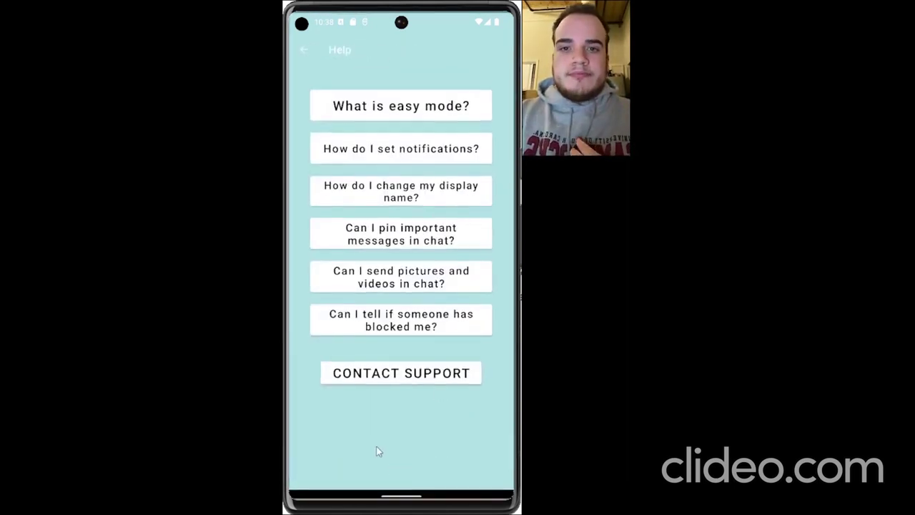
{"action": "left_click", "coordinate": [392, 194]}
{"action": "left_click", "coordinate": [420, 356]}
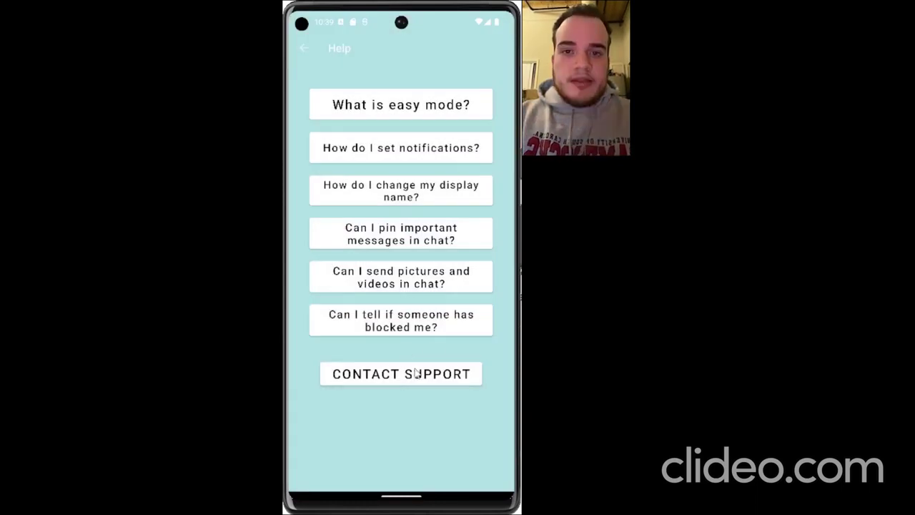
{"action": "left_click", "coordinate": [418, 372]}
{"action": "left_click", "coordinate": [377, 437]}
{"action": "left_click", "coordinate": [306, 49]}
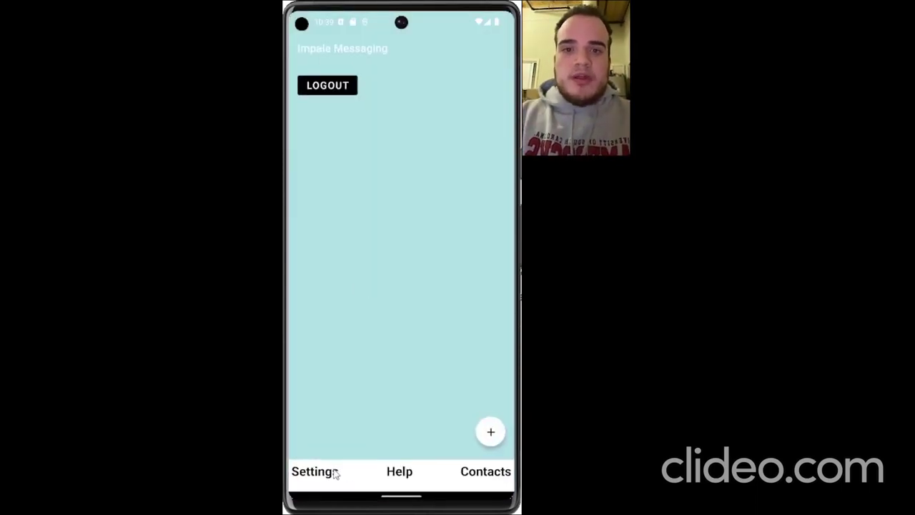
{"action": "left_click", "coordinate": [333, 472]}
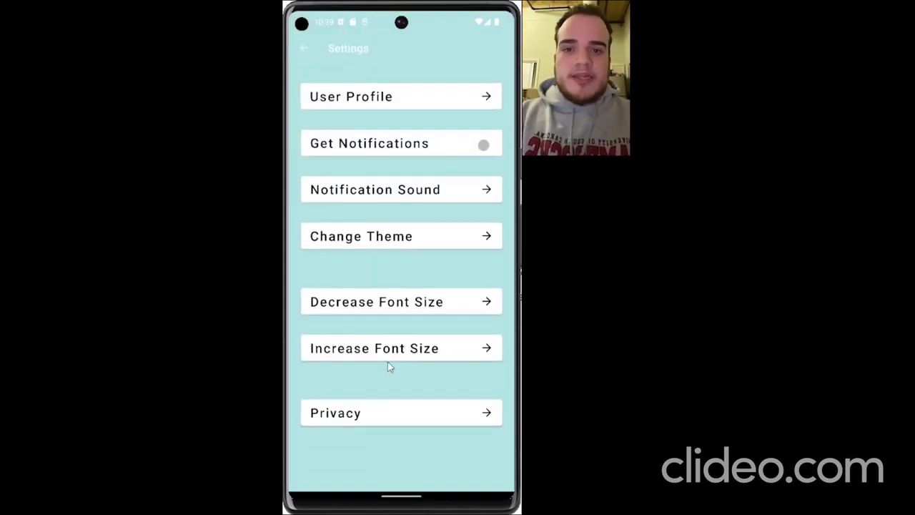
Switch back to the dark red theme, then decrease and increase the font size several times.
{"action": "left_click", "coordinate": [421, 241]}
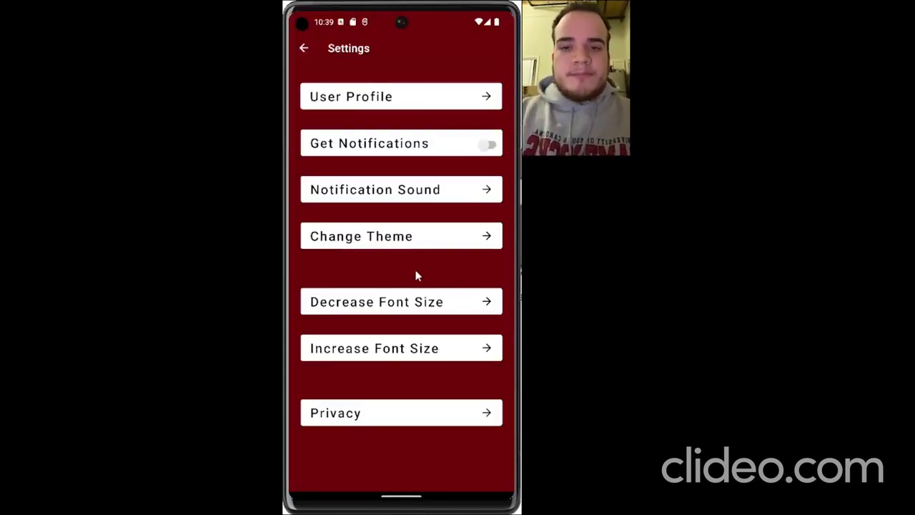
{"action": "left_click", "coordinate": [376, 305]}
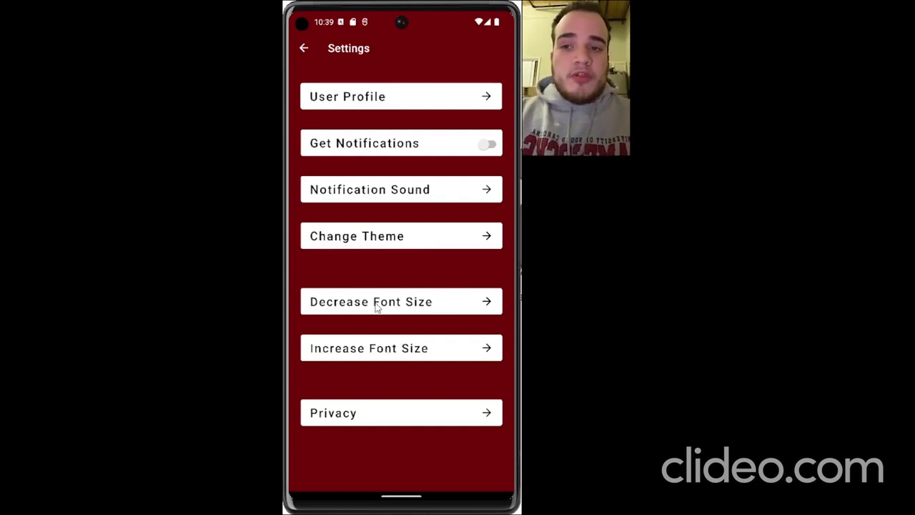
{"action": "left_click", "coordinate": [377, 306]}
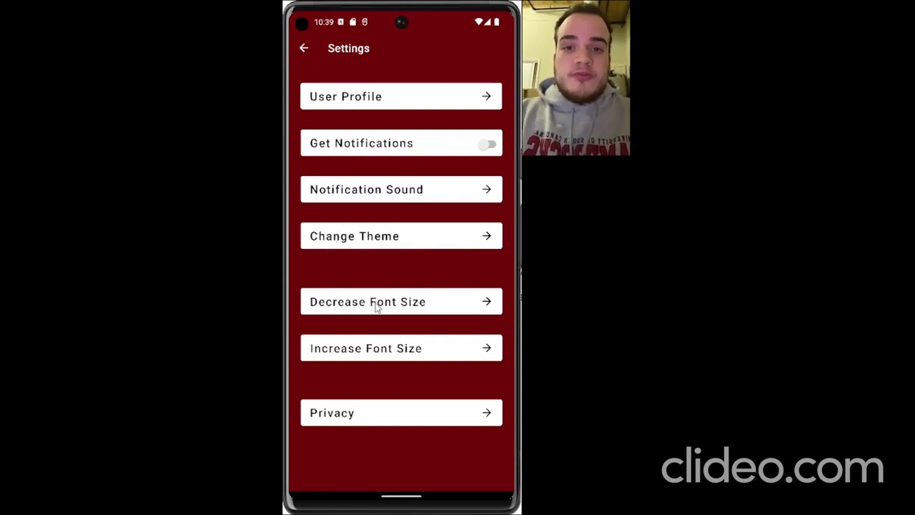
{"action": "left_click", "coordinate": [376, 306]}
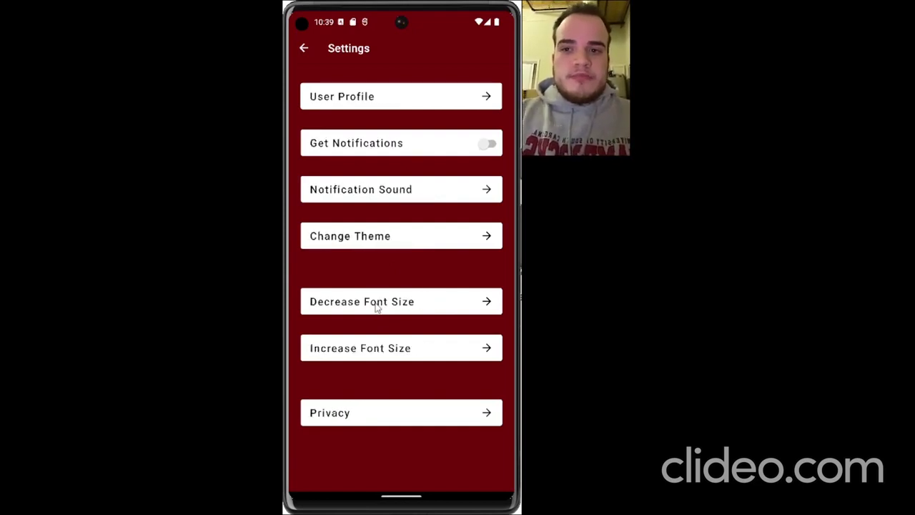
{"action": "left_click", "coordinate": [385, 357]}
{"action": "left_click", "coordinate": [385, 357]}
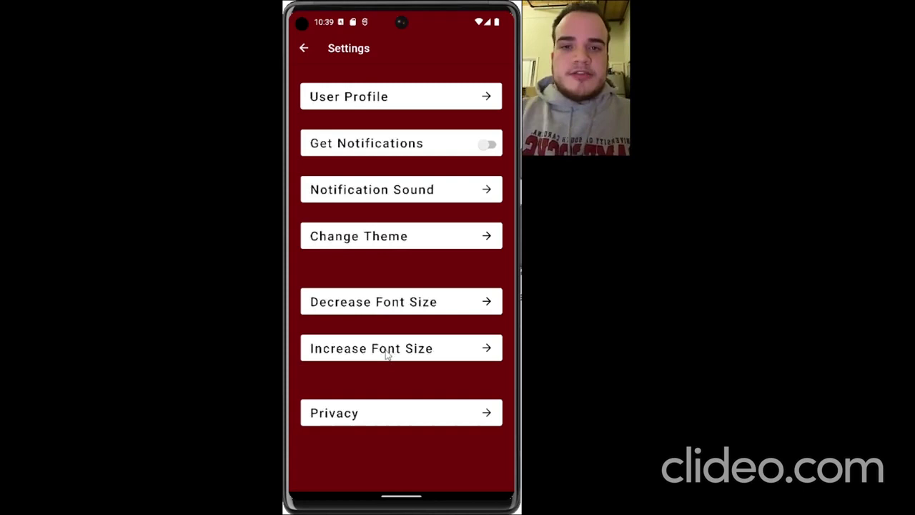
{"action": "left_click", "coordinate": [402, 302]}
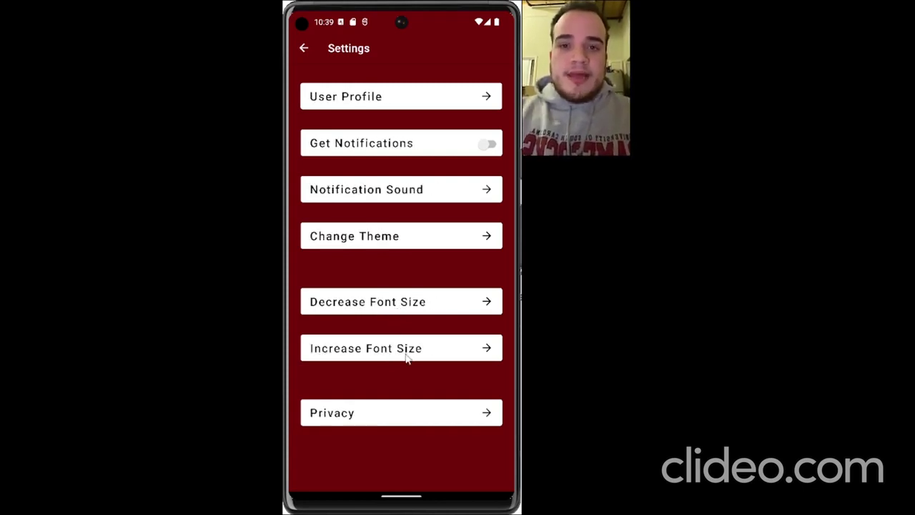
{"action": "left_click", "coordinate": [409, 357]}
{"action": "left_click", "coordinate": [415, 352]}
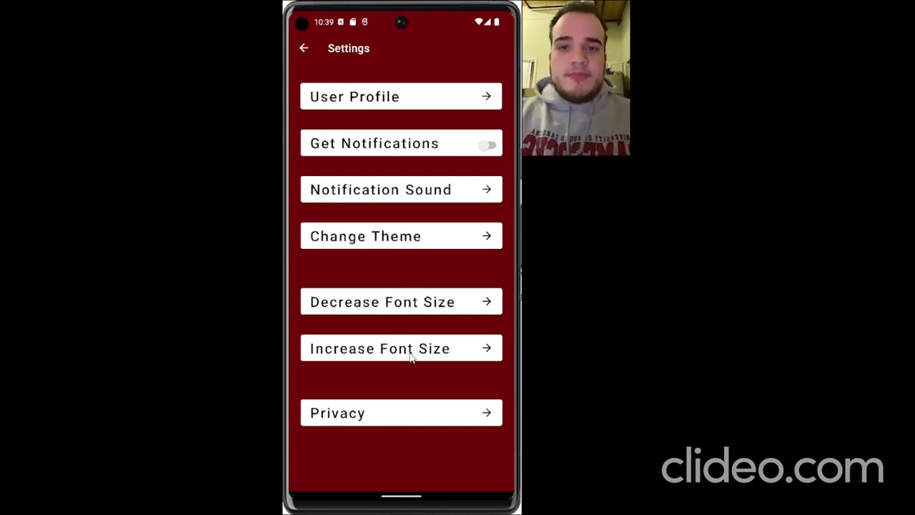
{"action": "left_click", "coordinate": [429, 302]}
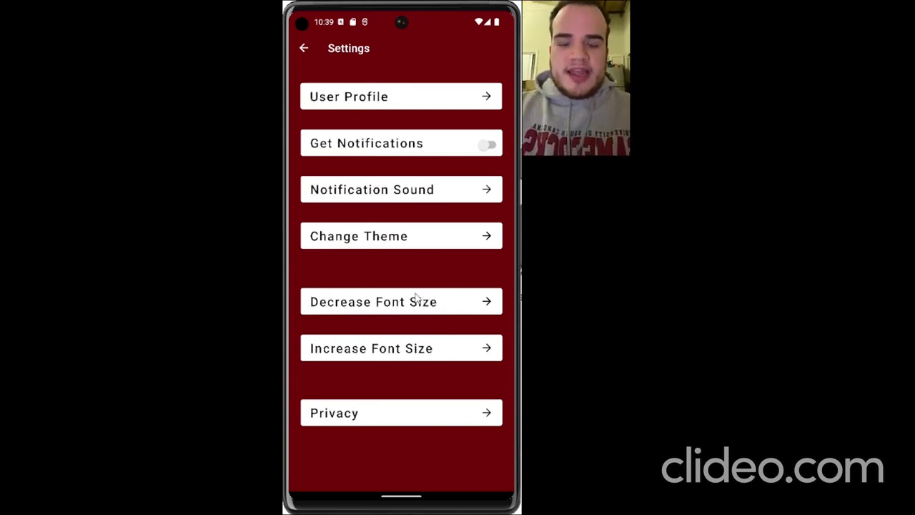